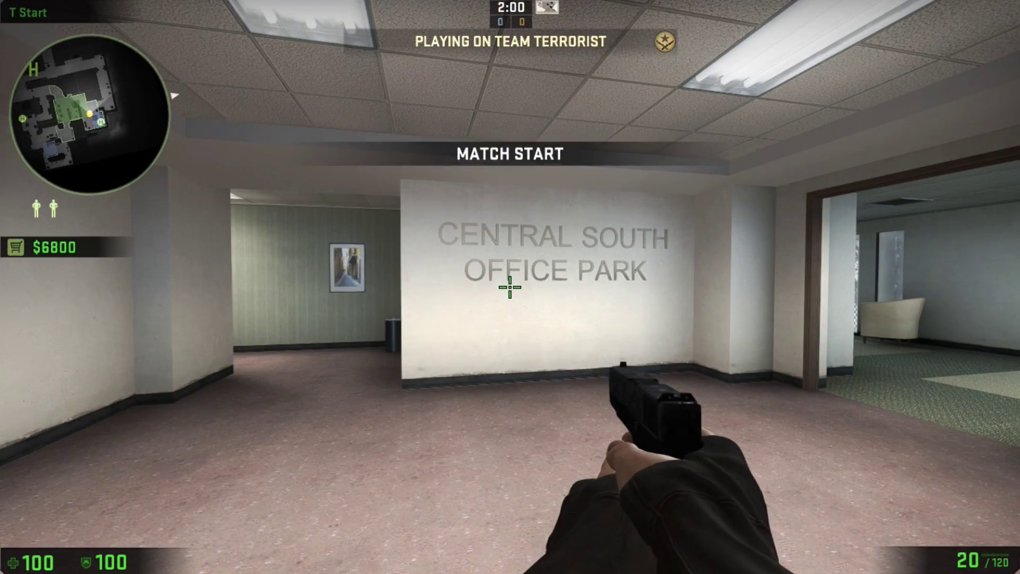
key(s)
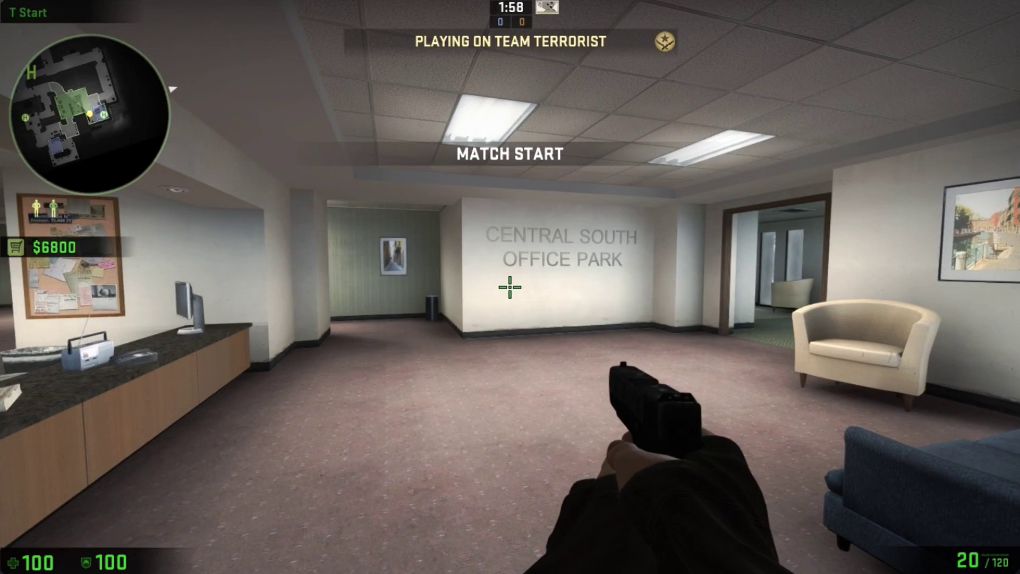
key(w)
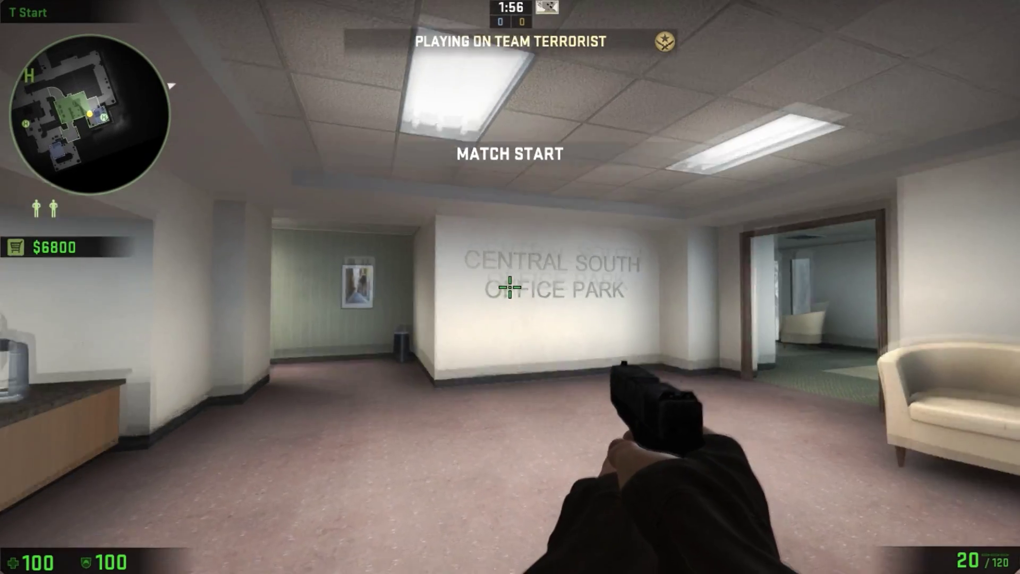
key(w)
key(s)
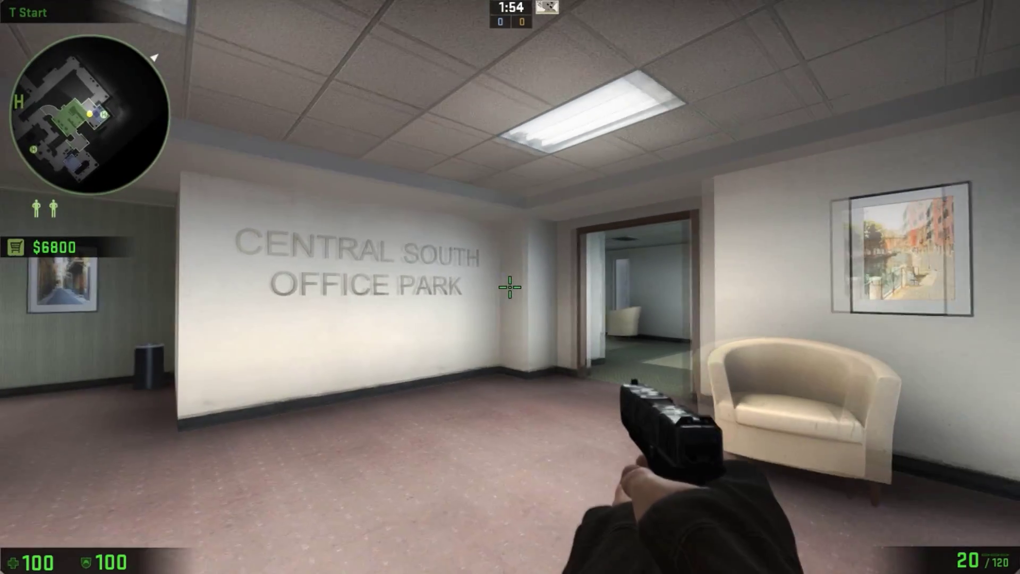
key(s)
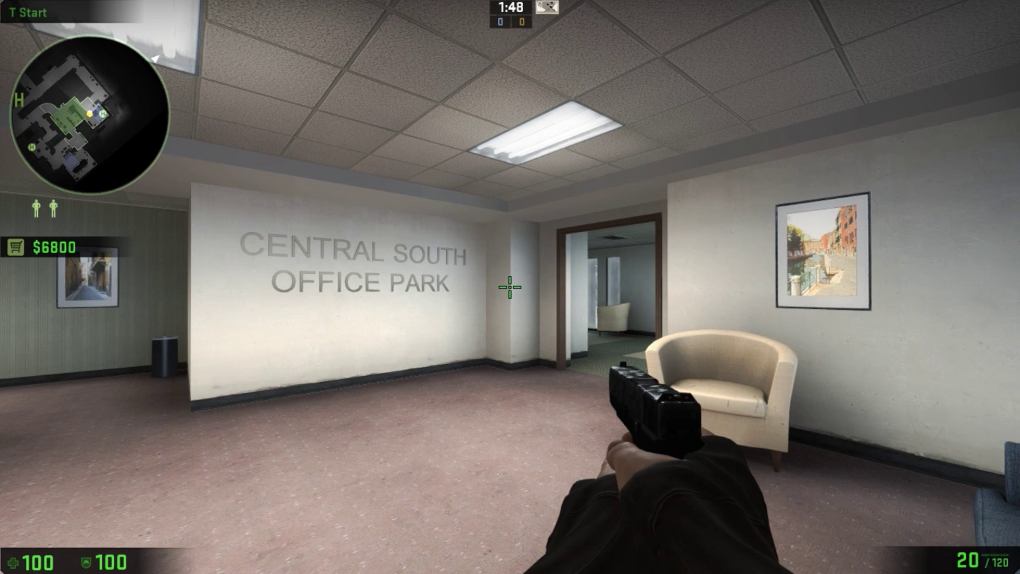
key(w)
key(a)
key(d)
key(s)
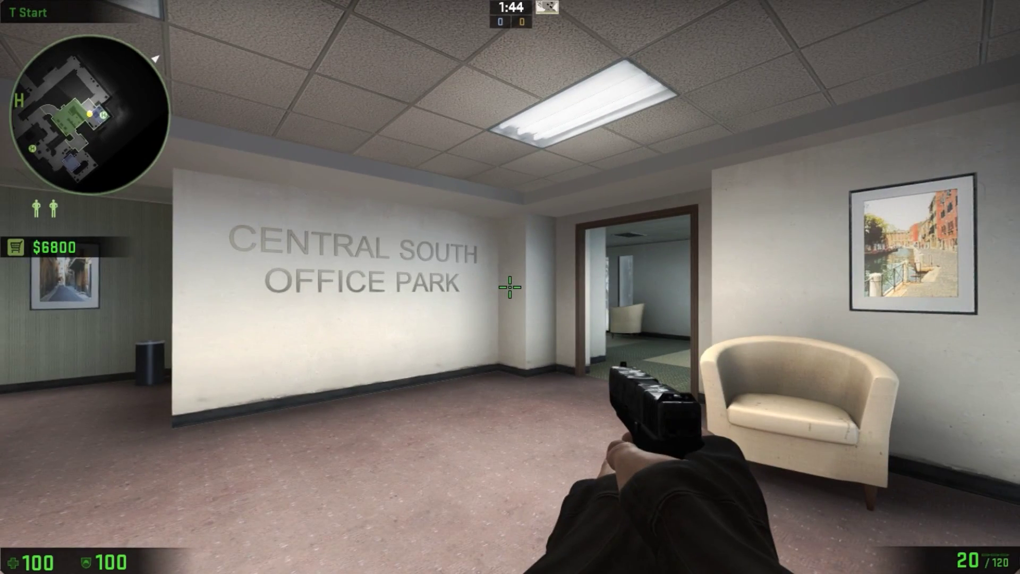
key(w)
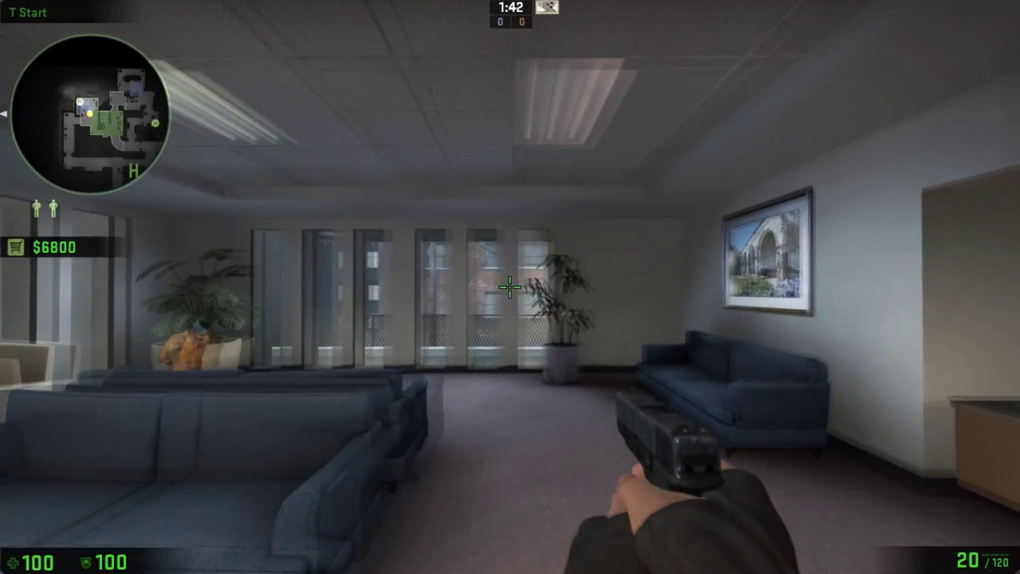
key(w)
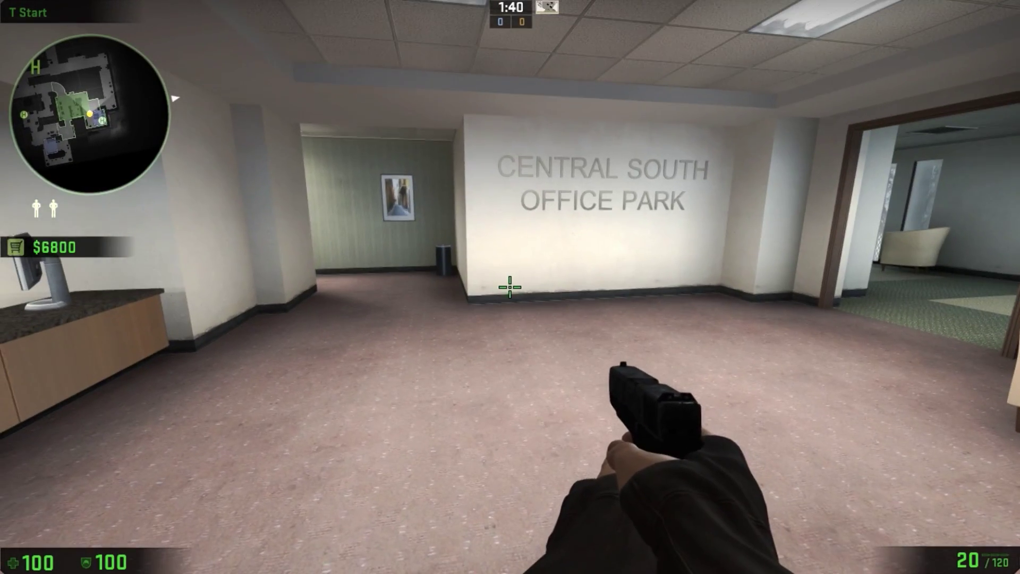
key(F3)
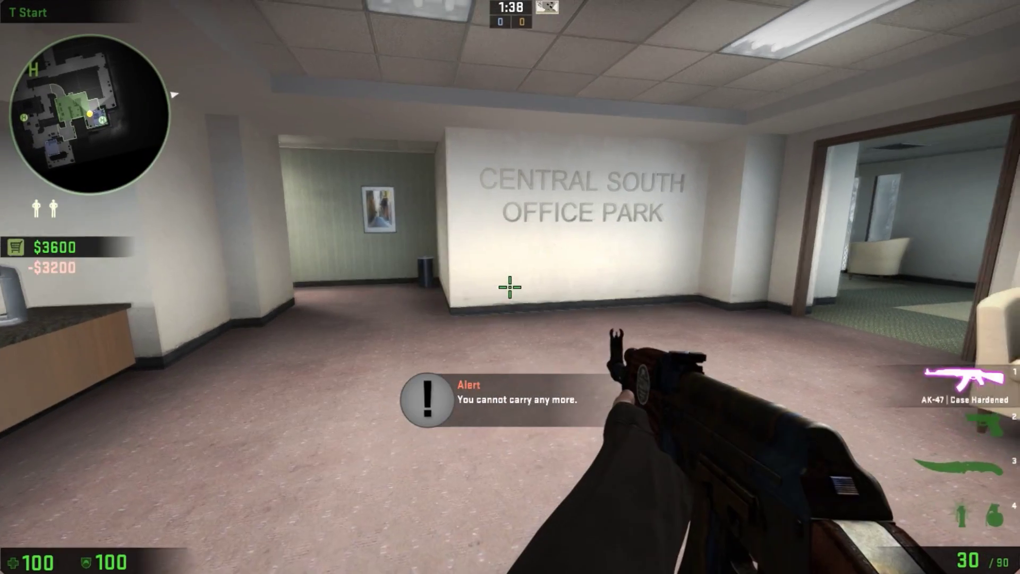
key(w)
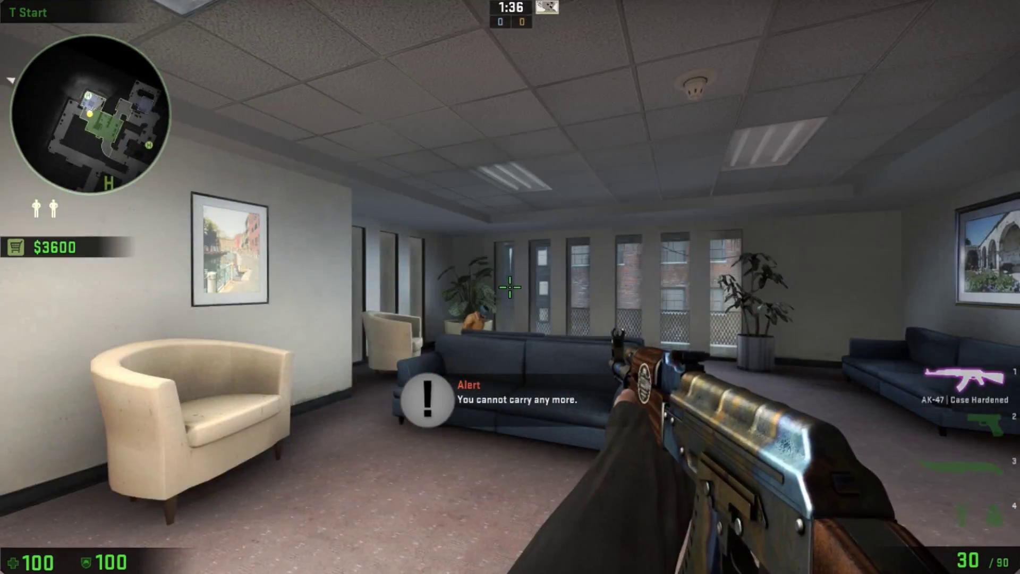
key(w)
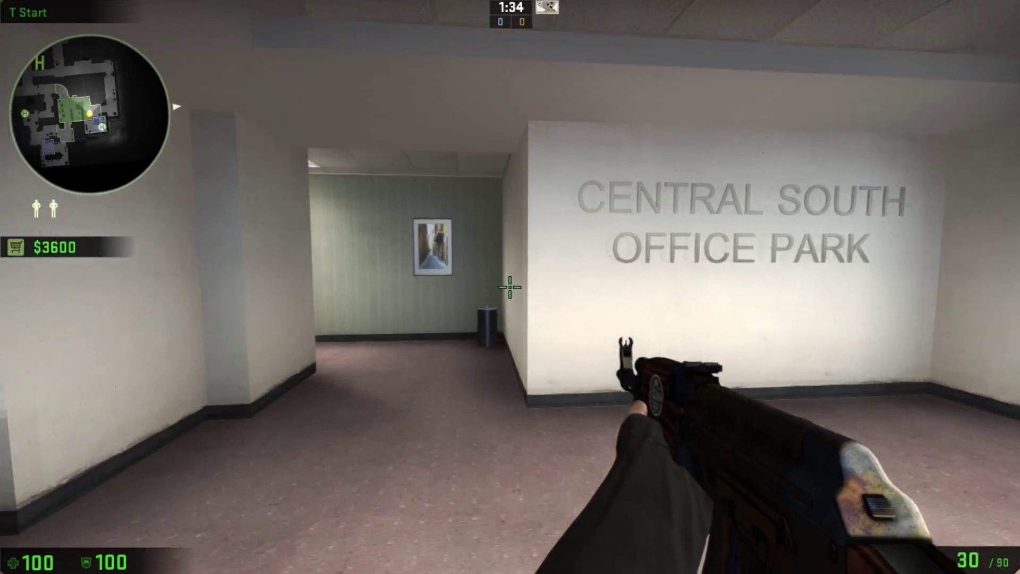
key(w)
key(a)
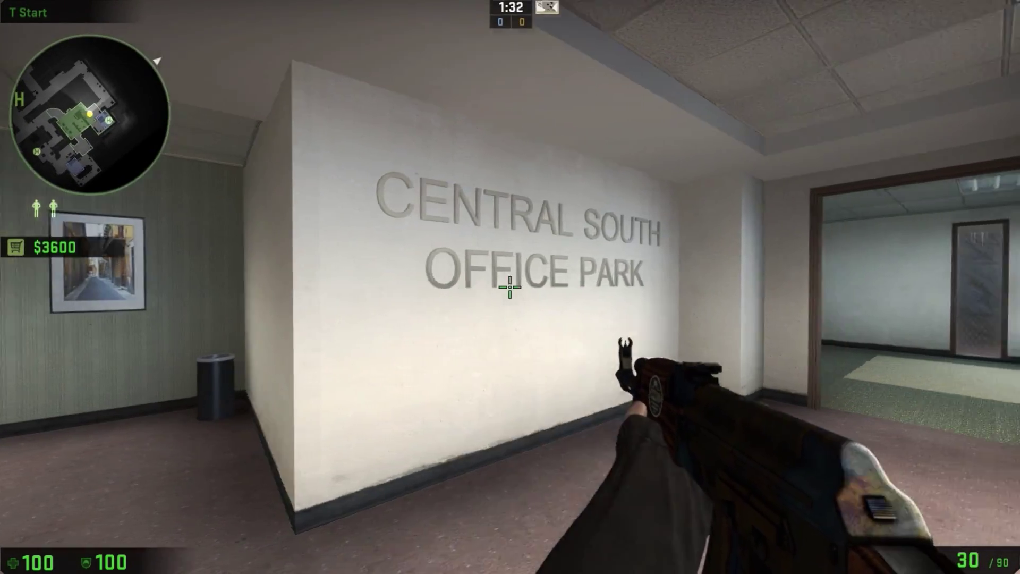
key(d)
key(a)
key(a)
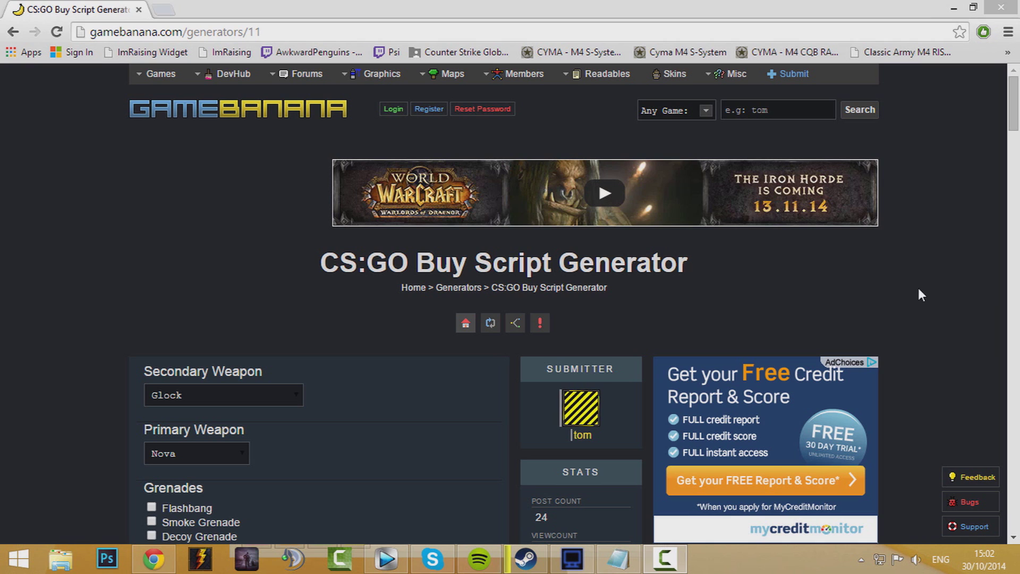
Look over the CS:GO Buy Script Generator form, from the weapon choices through grenades and armor to the key selection.
click(922, 288)
scroll(920, 276, down, 3)
scroll(920, 276, up, 3)
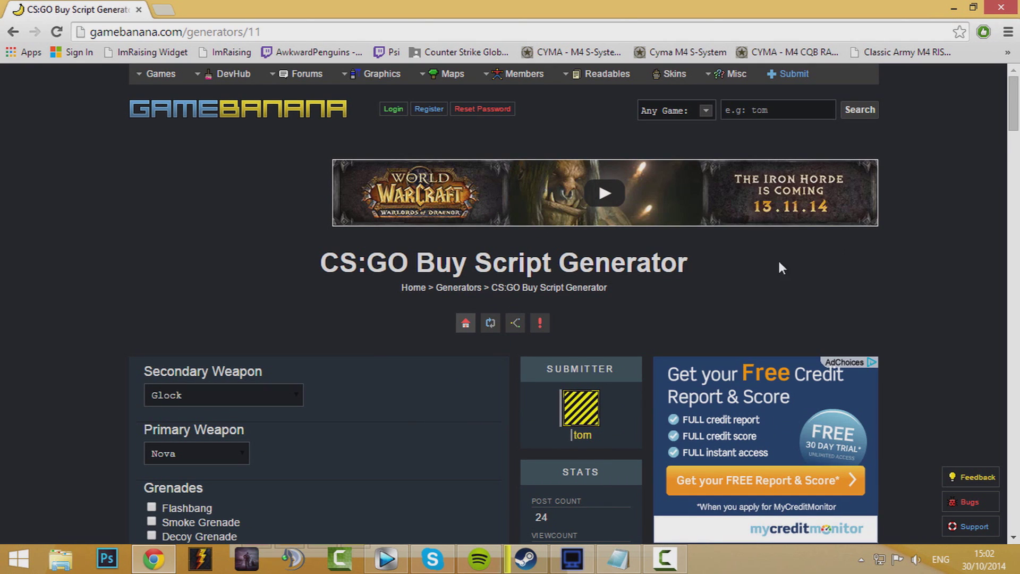
scroll(283, 344, down, 3)
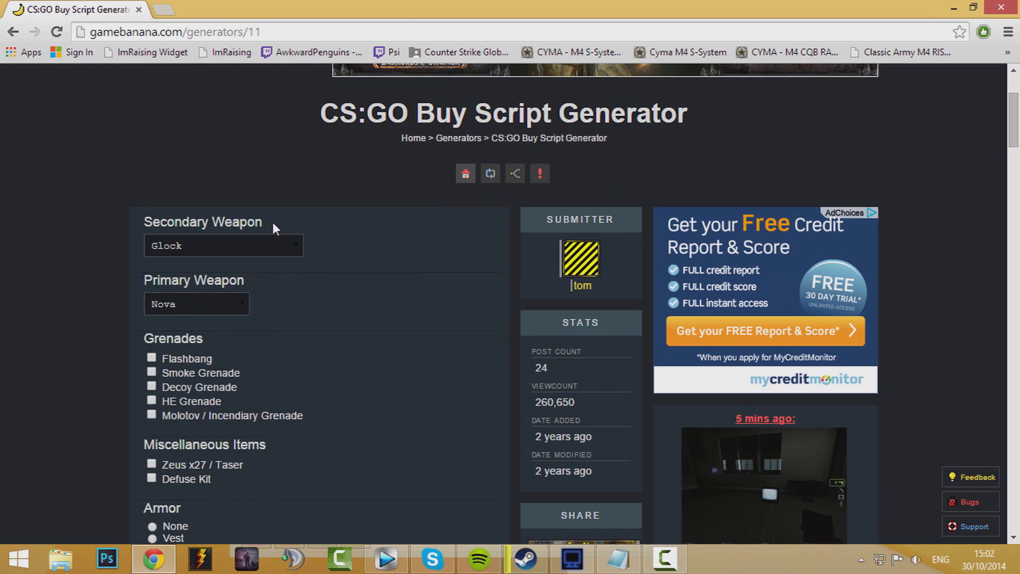
double_click(261, 286)
click(260, 342)
scroll(287, 428, down, 2)
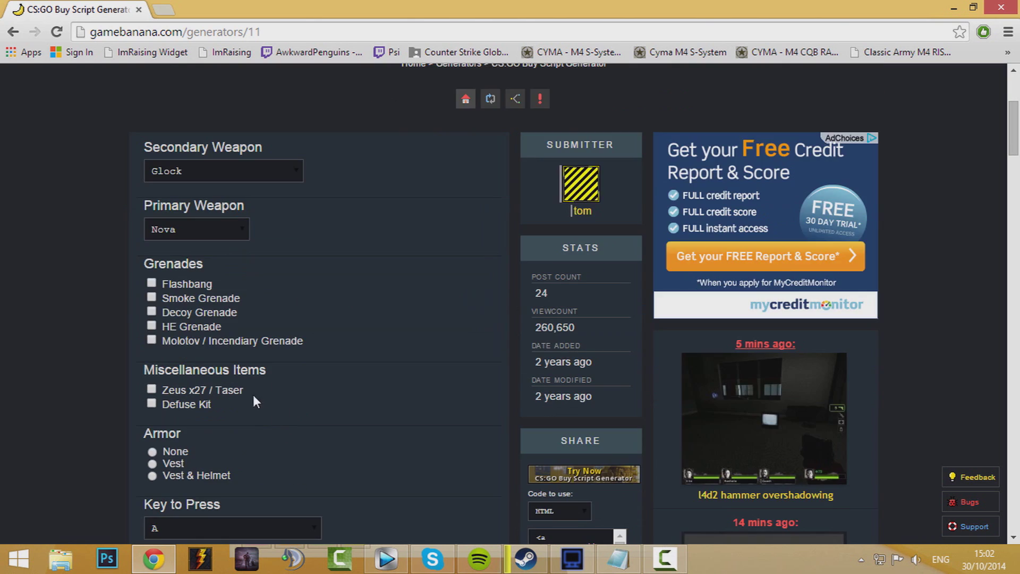
scroll(227, 427, down, 1)
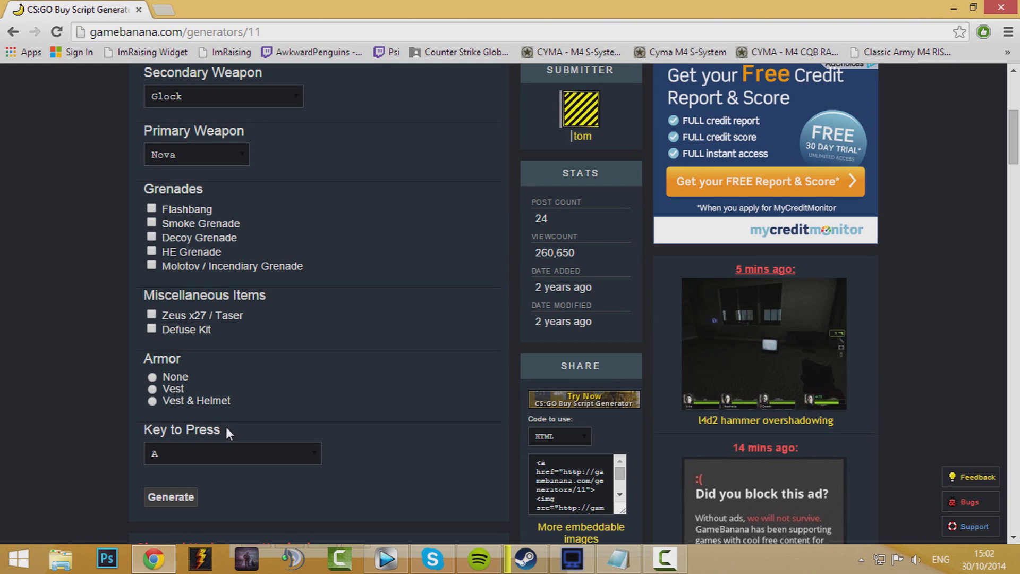
scroll(226, 427, up, 4)
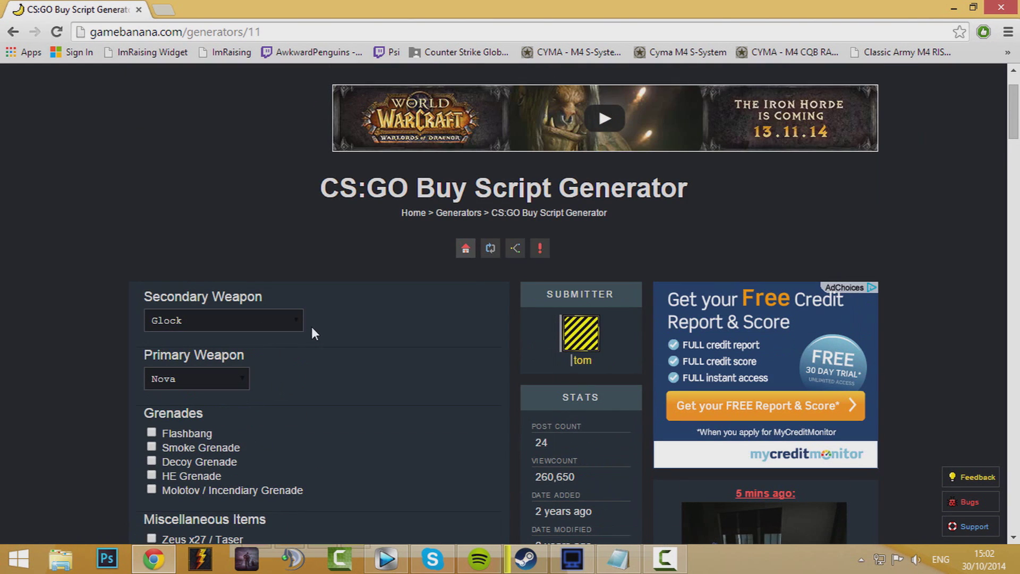
Look through the available secondary weapons, keeping Glock selected.
click(297, 324)
click(293, 336)
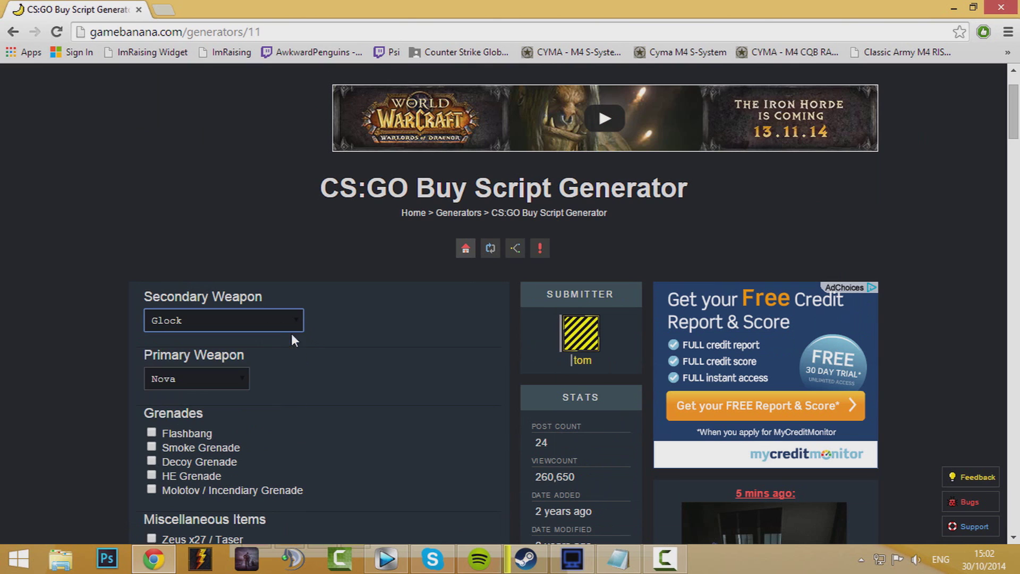
click(291, 331)
click(287, 340)
click(299, 324)
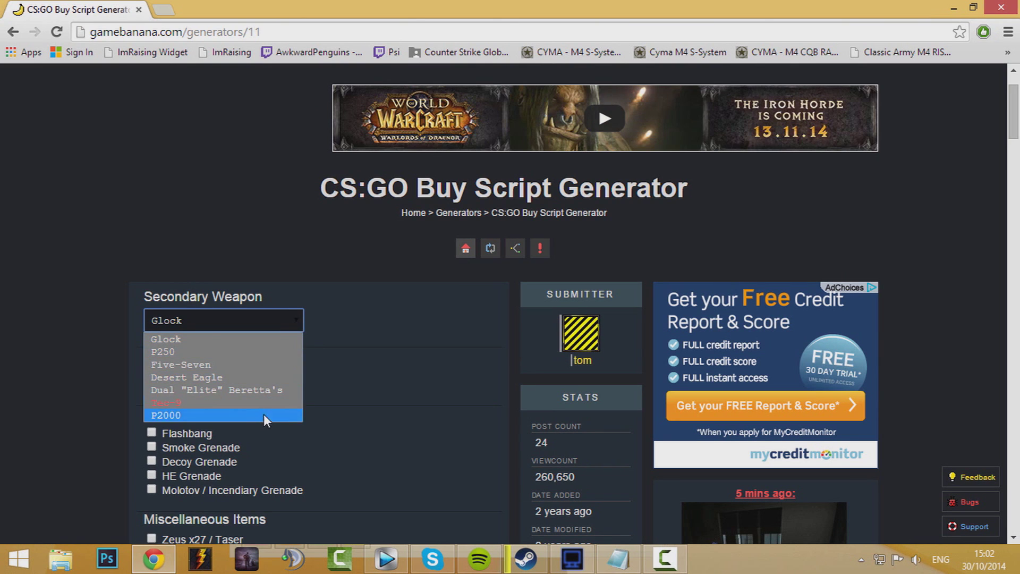
click(390, 363)
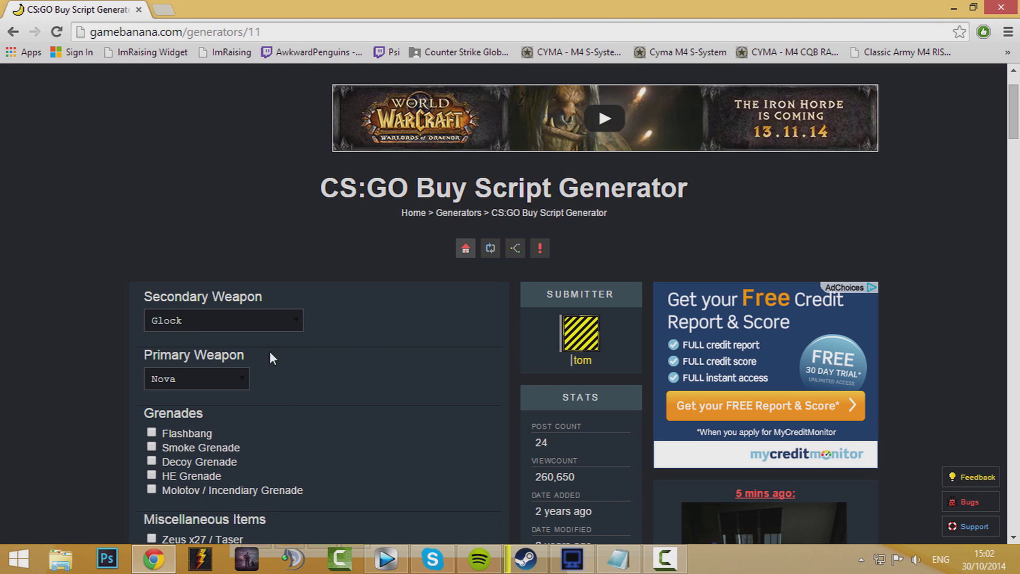
Set the primary weapon to AK-47 and its CT alternative to M4A4.
click(234, 381)
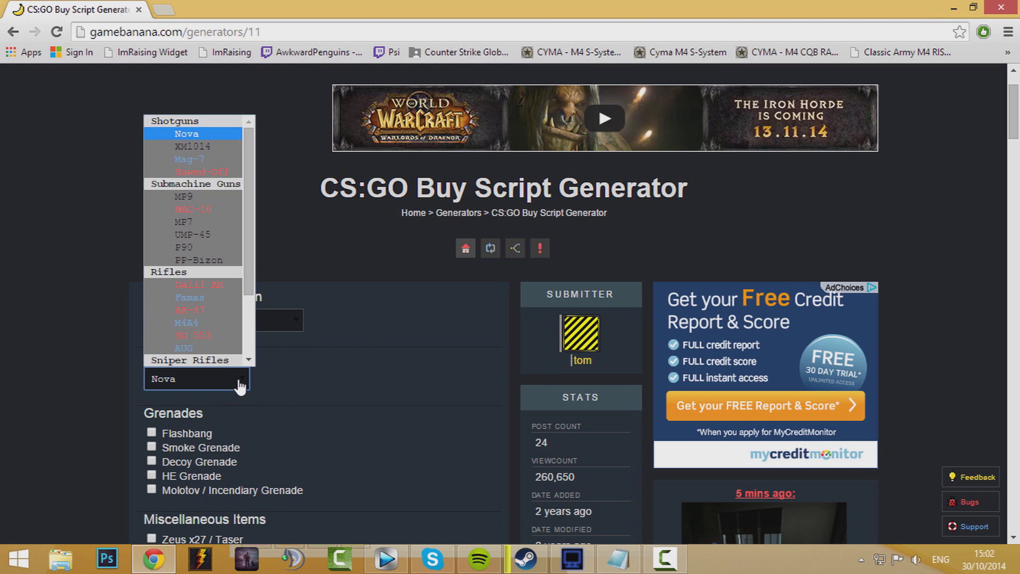
click(220, 312)
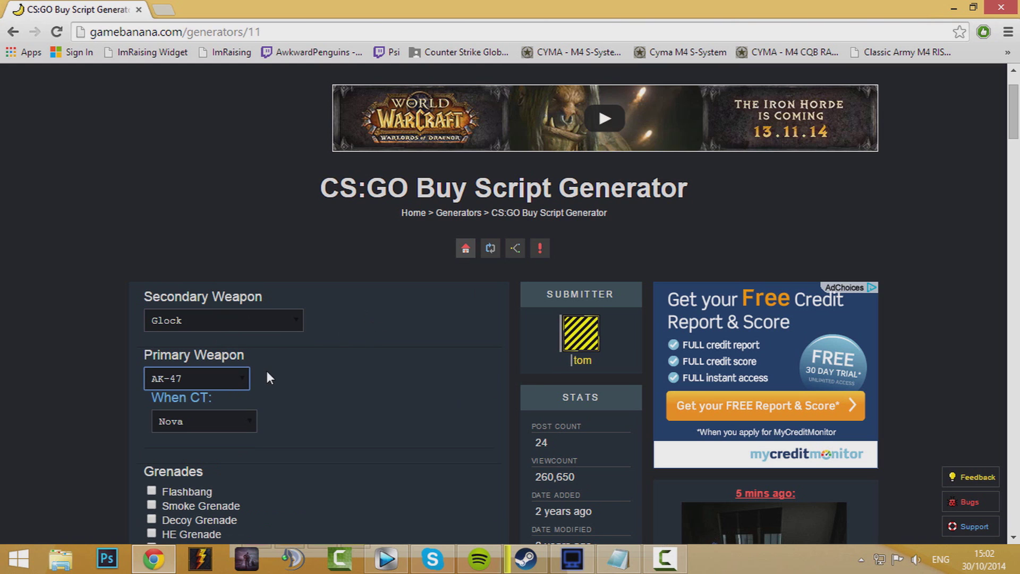
click(245, 424)
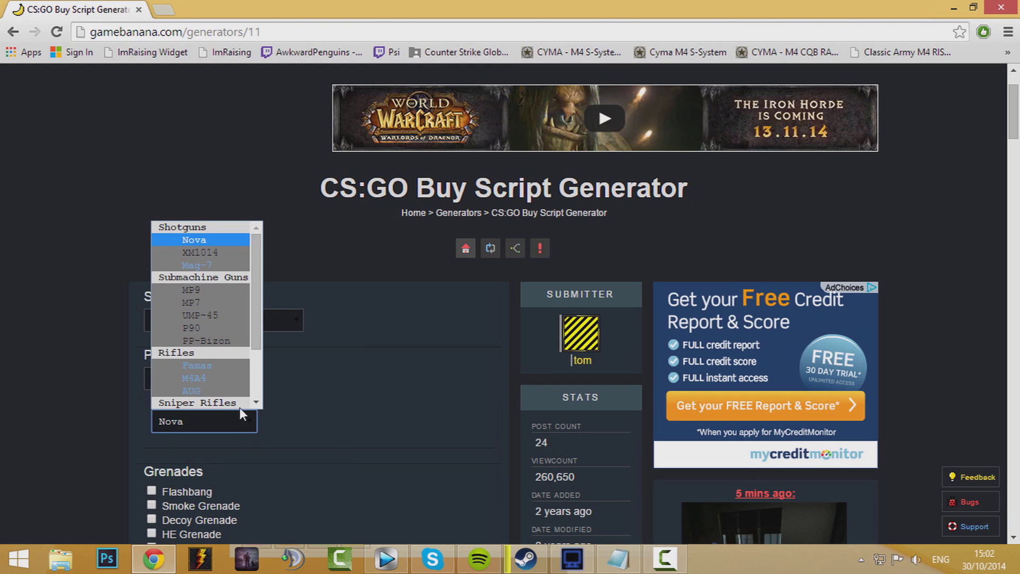
click(202, 378)
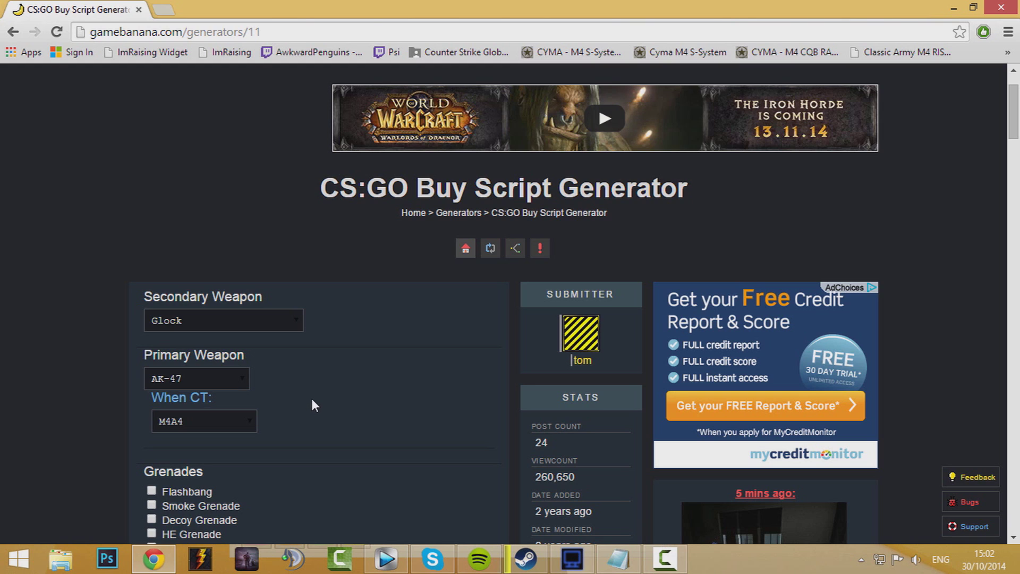
click(246, 423)
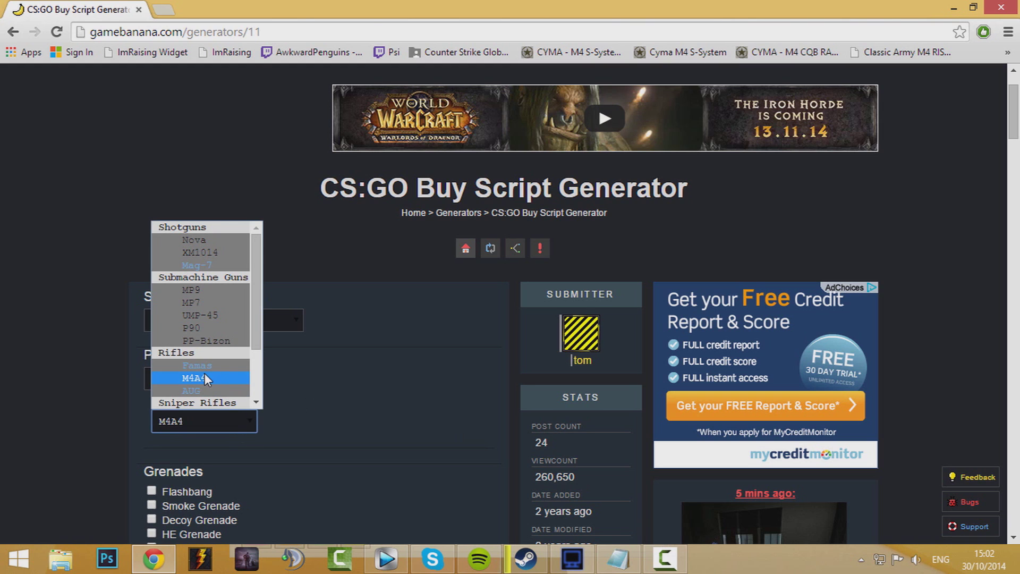
drag(255, 322, 261, 261)
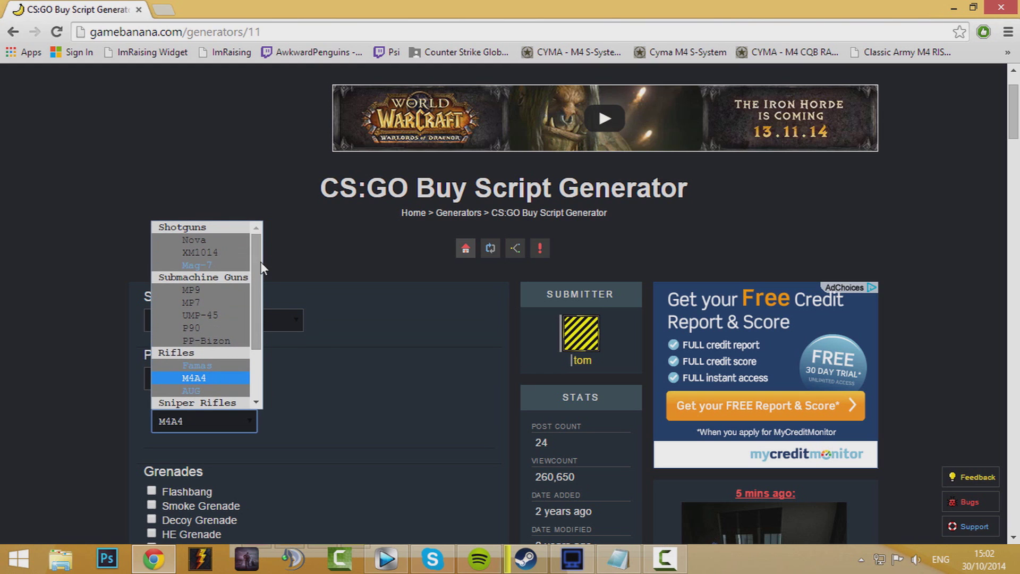
click(409, 393)
Include the Flashbang, HE Grenade and Defuse Kit in the buy script, with Vest & Helmet as the armor.
scroll(397, 378, down, 4)
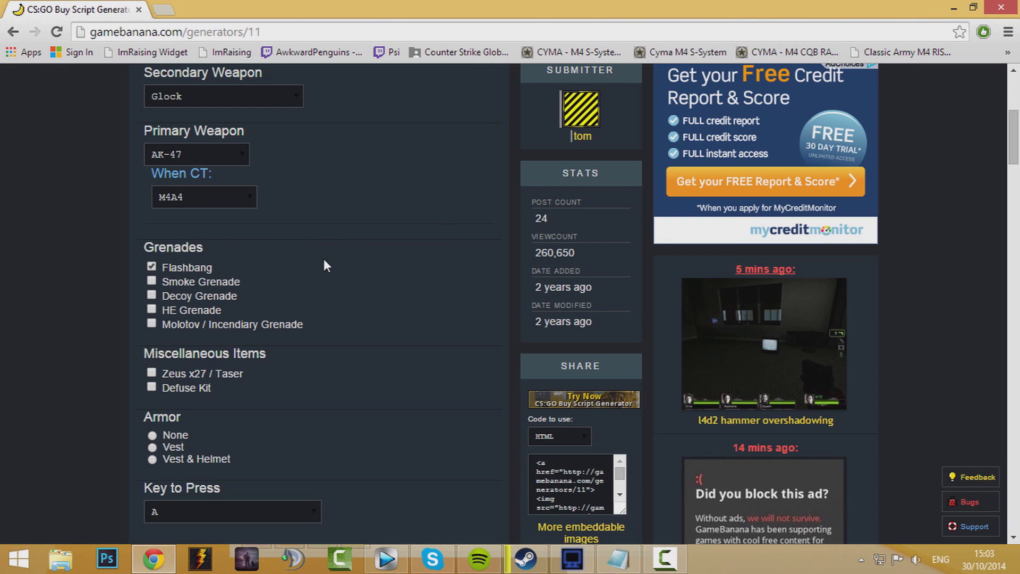
click(184, 305)
scroll(307, 478, down, 1)
Set the key that triggers the buy script to F1.
click(279, 441)
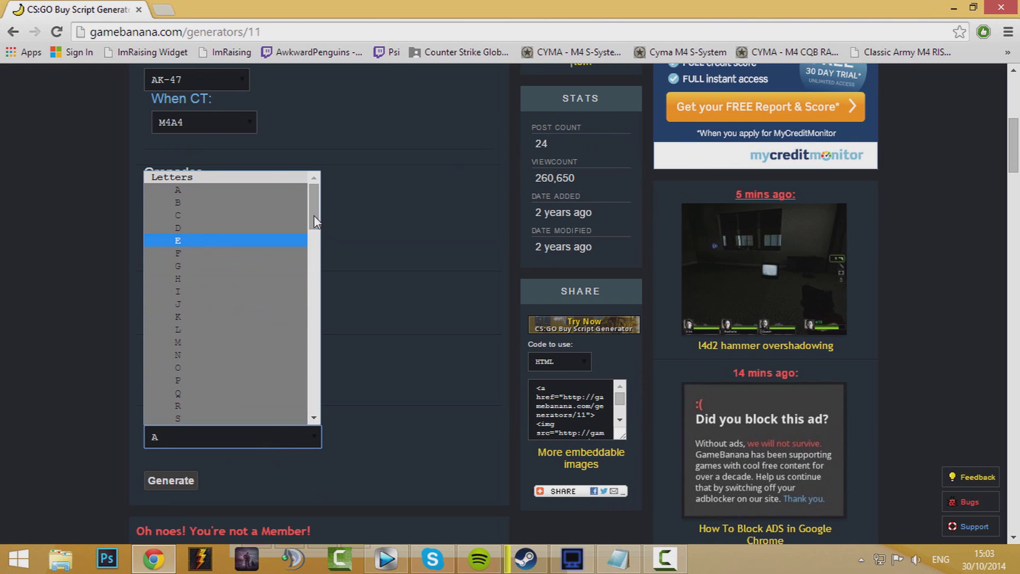
drag(314, 215, 316, 321)
scroll(314, 322, down, 1)
click(215, 282)
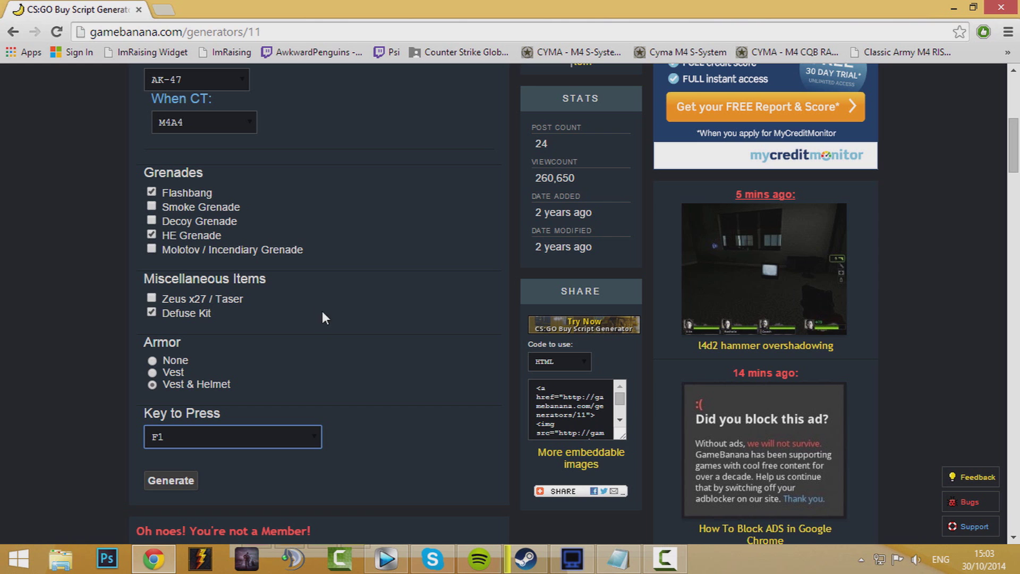
Review the chosen loadout and generate the buy script.
click(455, 464)
scroll(400, 397, up, 7)
scroll(399, 381, down, 7)
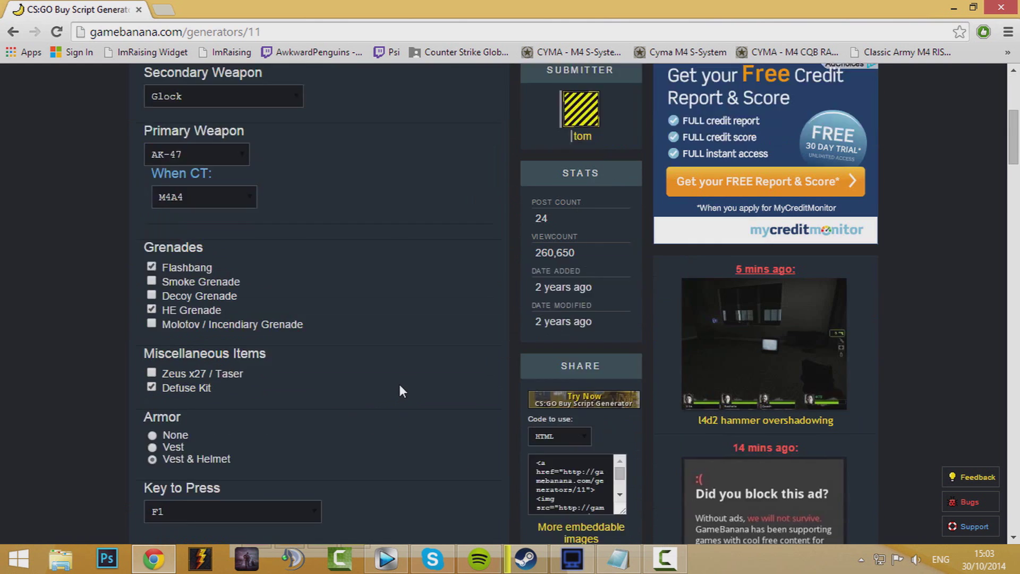
click(168, 486)
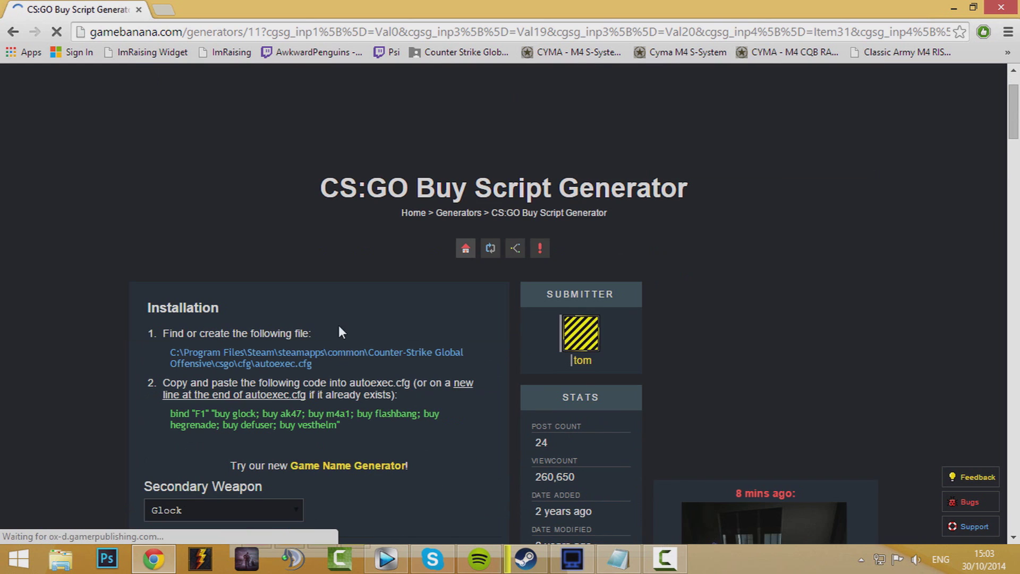
Highlight the generated F1 bind code in the installation instructions.
triple_click(168, 407)
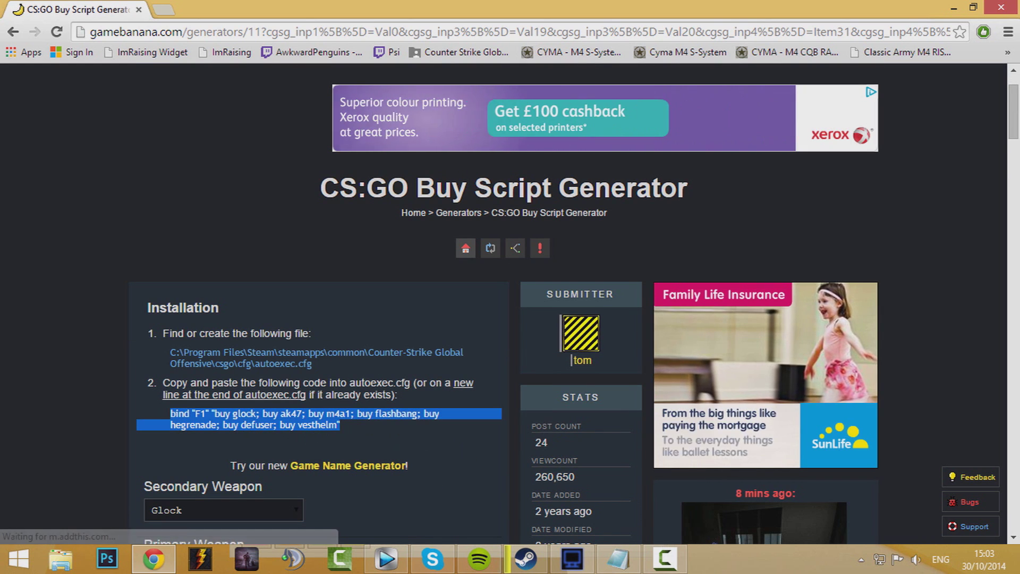
key(alt+Tab)
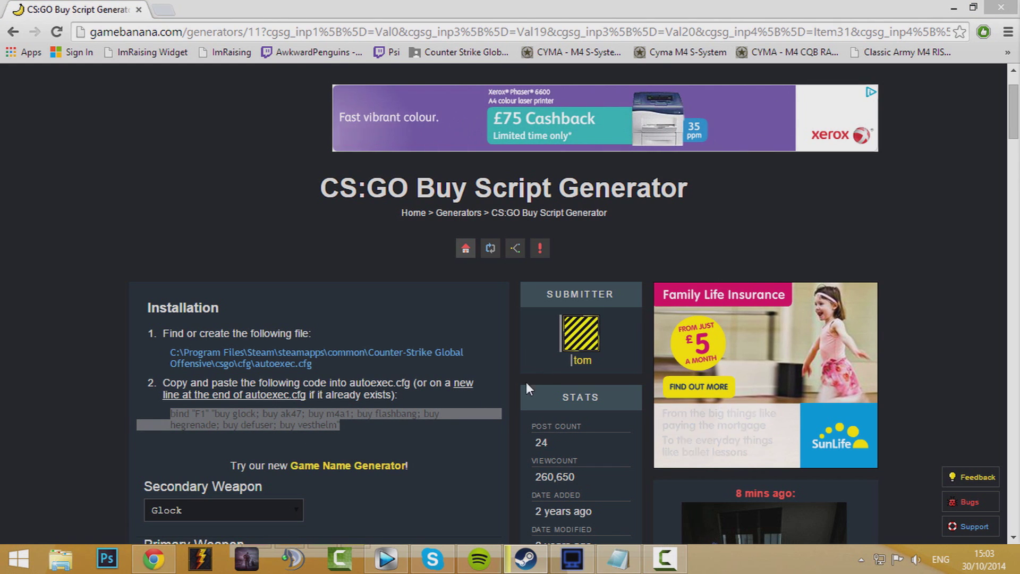
key(alt+Tab)
drag(359, 419, 144, 411)
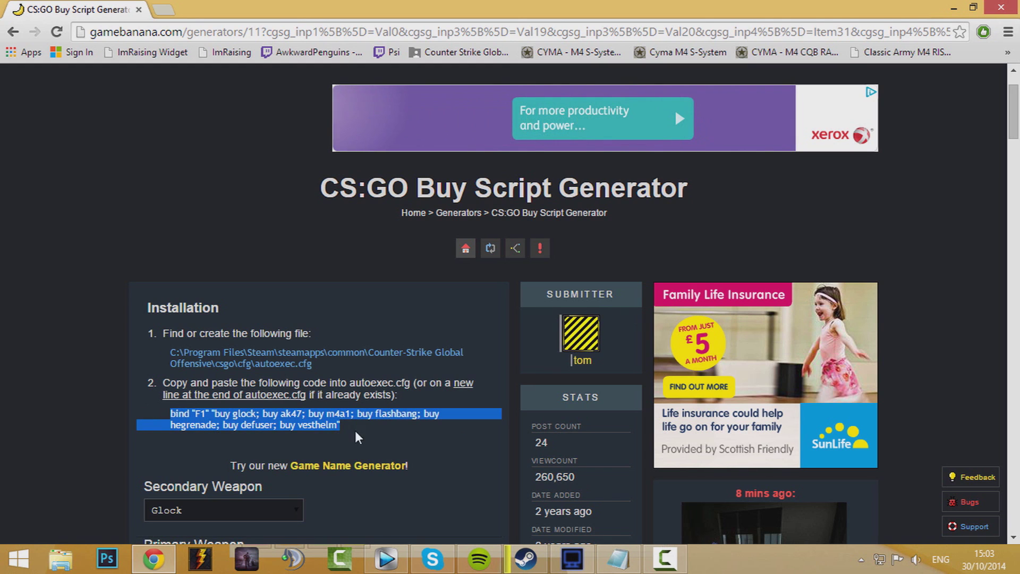
click(372, 430)
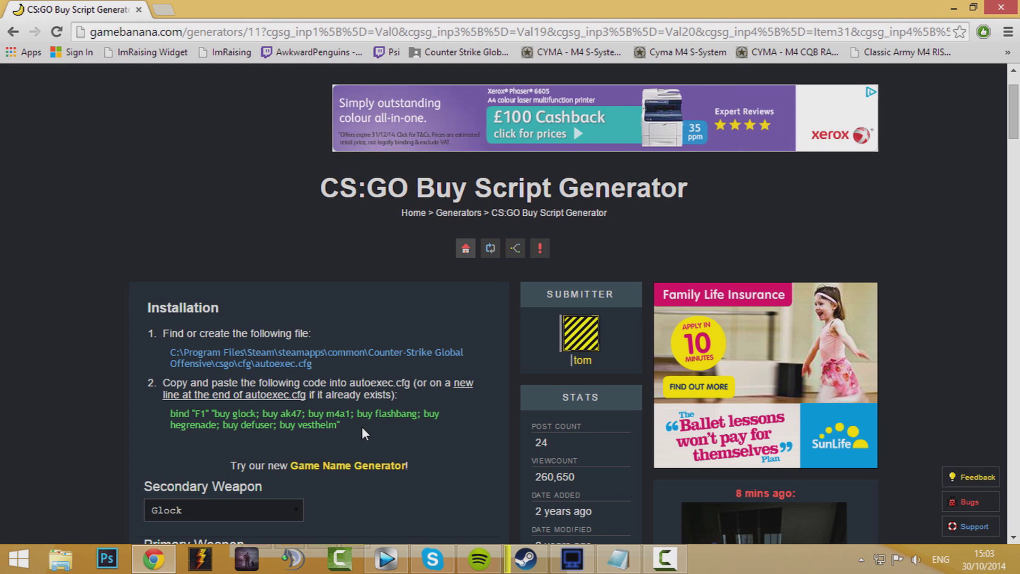
Switch to File Explorer and open the Steam folder inside Program Files (x86) on Local Disk (C:).
click(63, 556)
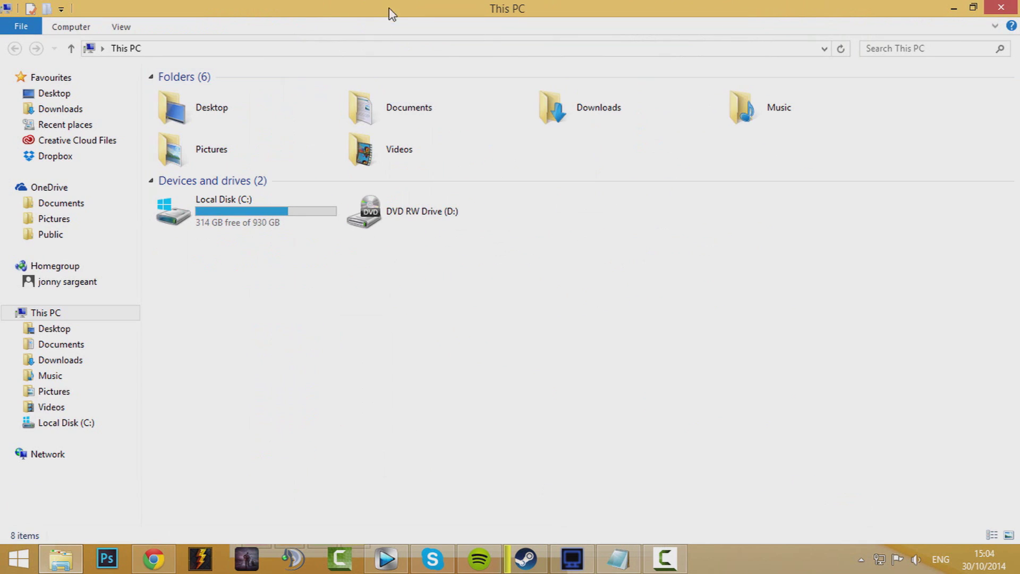
click(77, 424)
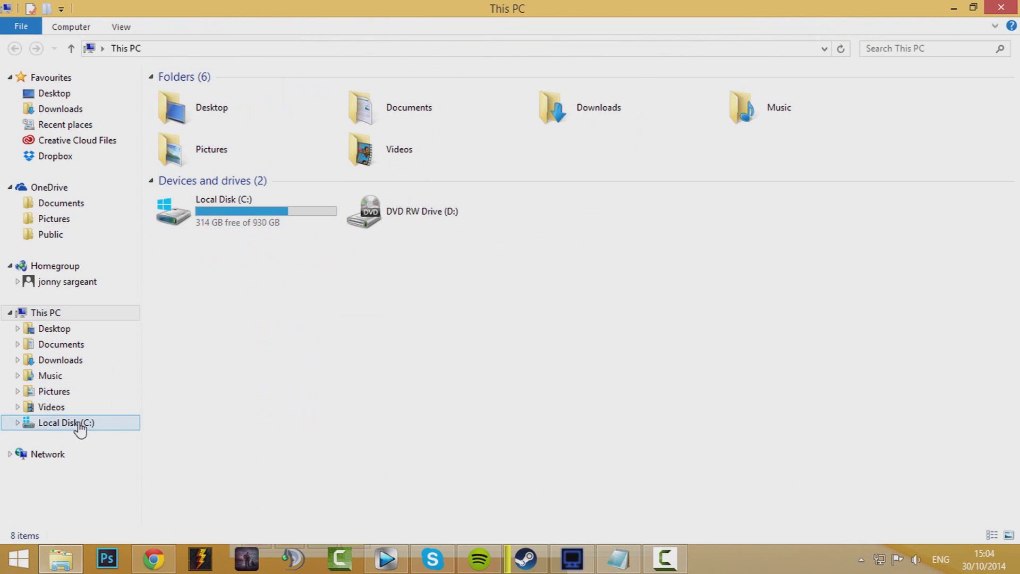
double_click(241, 221)
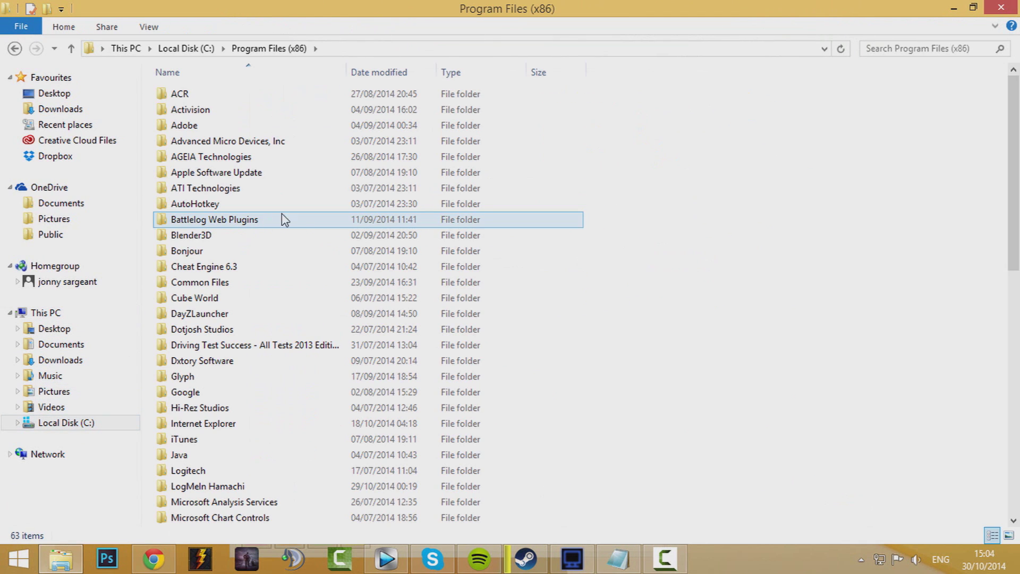
scroll(276, 302, down, 1)
scroll(273, 306, down, 3)
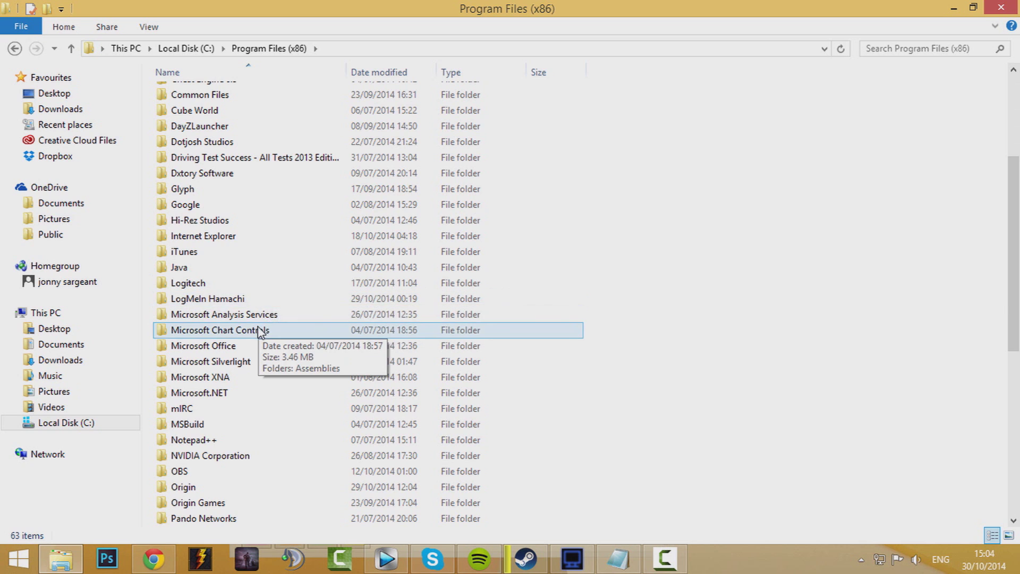
key(s)
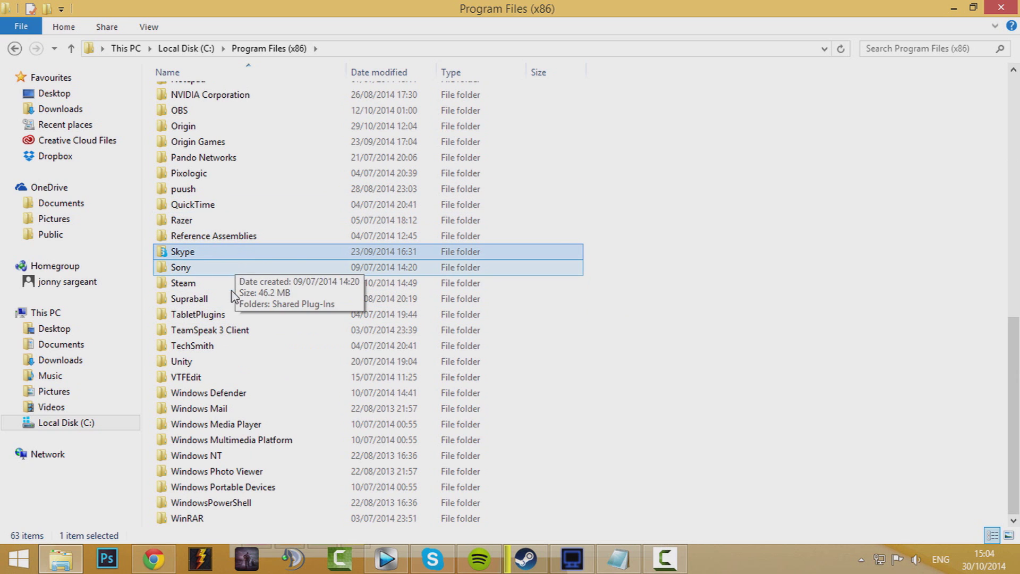
click(236, 286)
double_click(232, 282)
Open the Counter-Strike Global Offensive game folder through SteamApps and common.
click(215, 393)
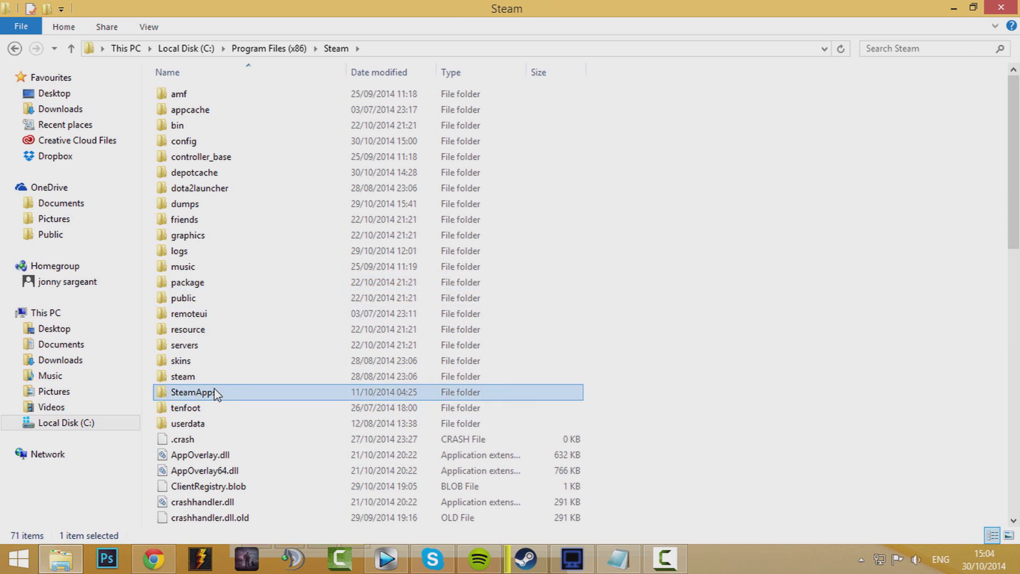
double_click(215, 393)
click(204, 97)
double_click(204, 97)
click(253, 254)
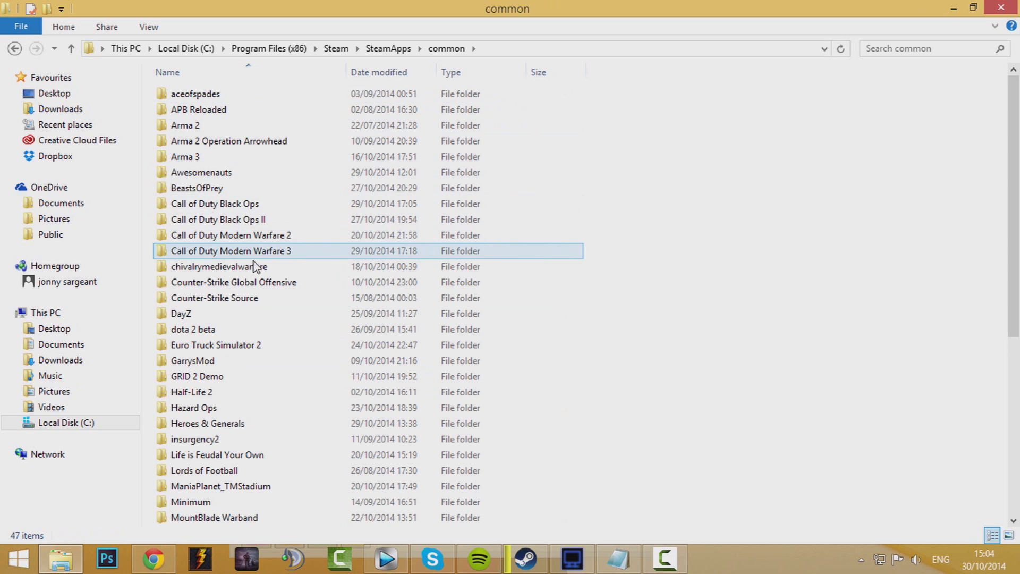
click(262, 286)
double_click(261, 286)
Open the game's csgo\cfg folder and select the config file.
click(200, 129)
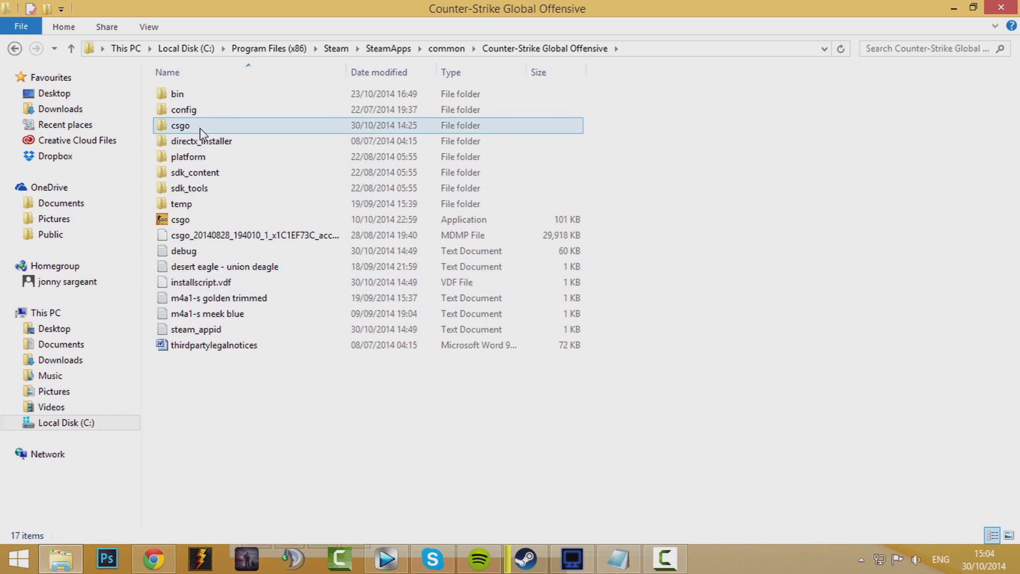
double_click(200, 129)
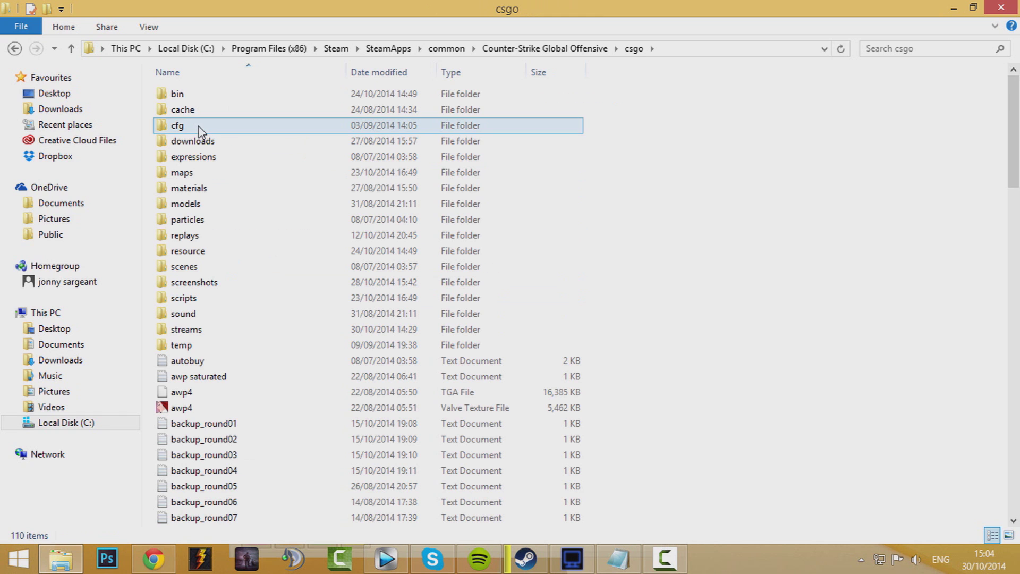
double_click(238, 130)
click(244, 159)
Check the autoexec.cfg file name in the web page's installation path and return to the cfg folder.
drag(505, 17, 692, 130)
drag(320, 361, 260, 364)
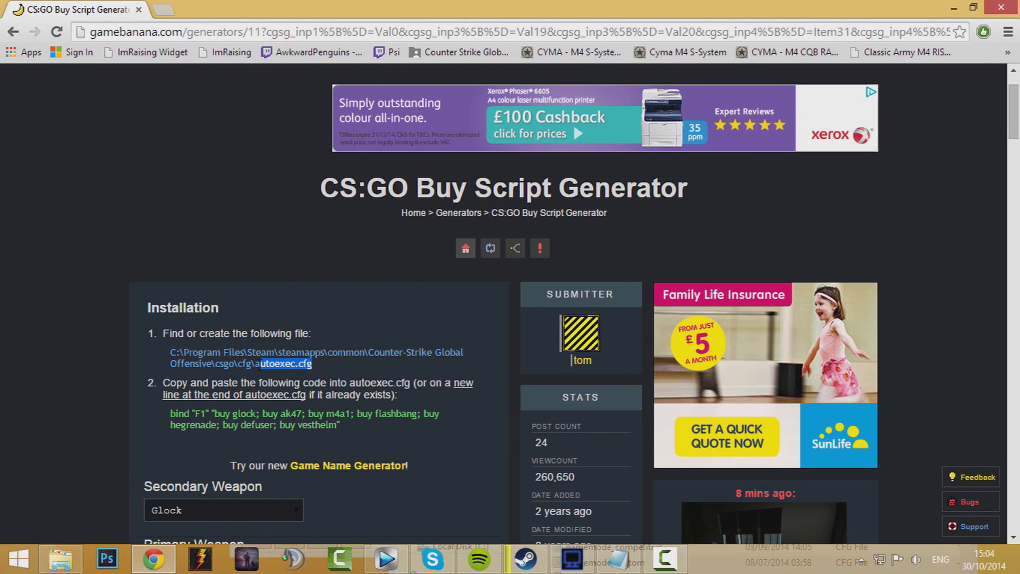
click(347, 365)
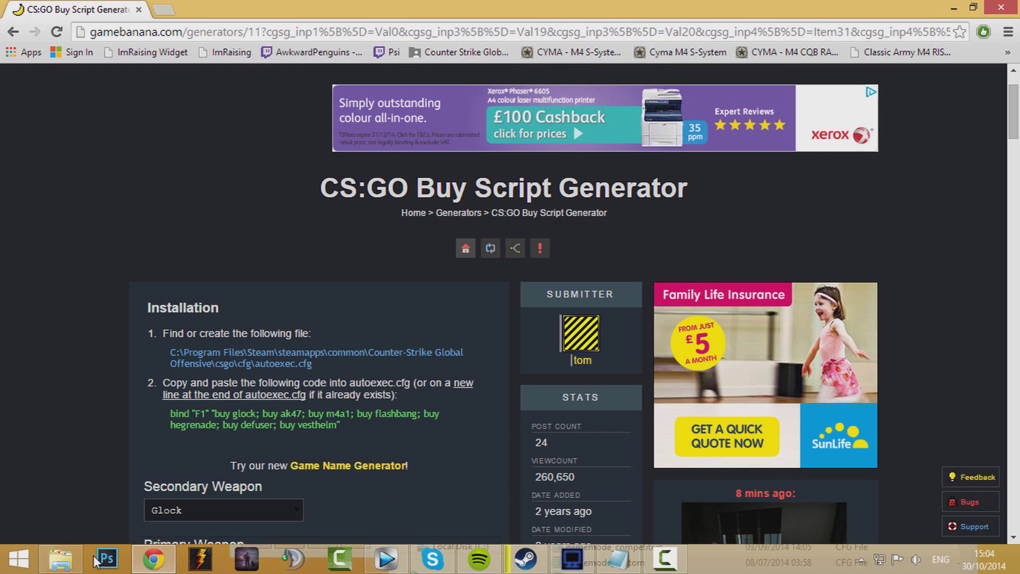
click(60, 558)
drag(594, 130, 374, 7)
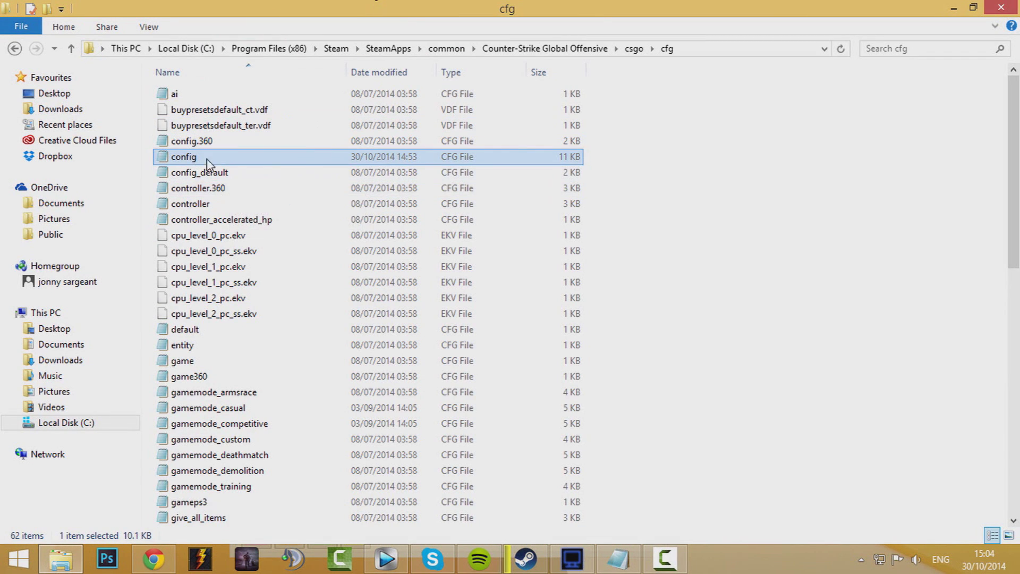
Open the config file in Notepad++ and close the server.properties file.
right_click(291, 158)
click(236, 217)
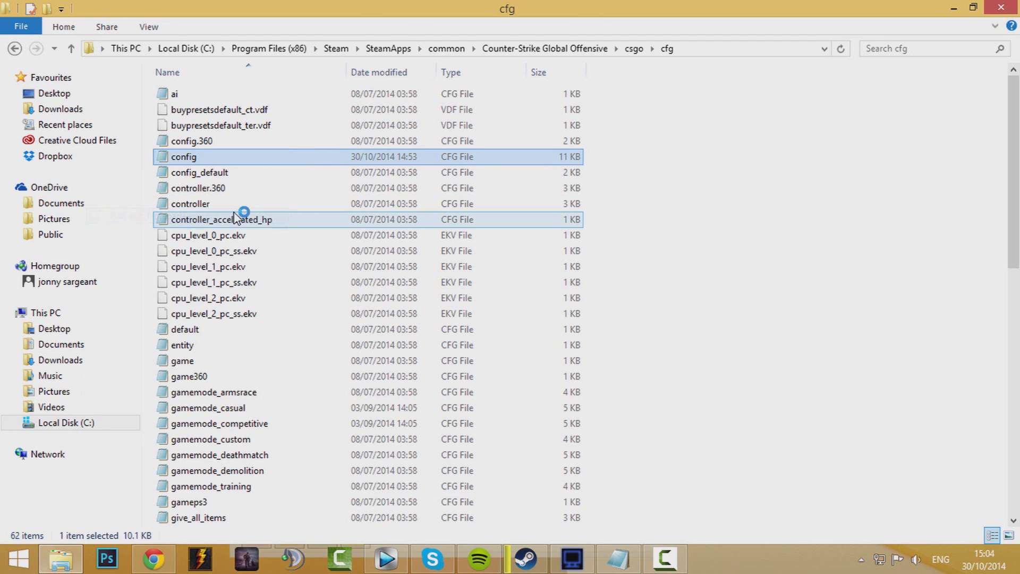
click(273, 243)
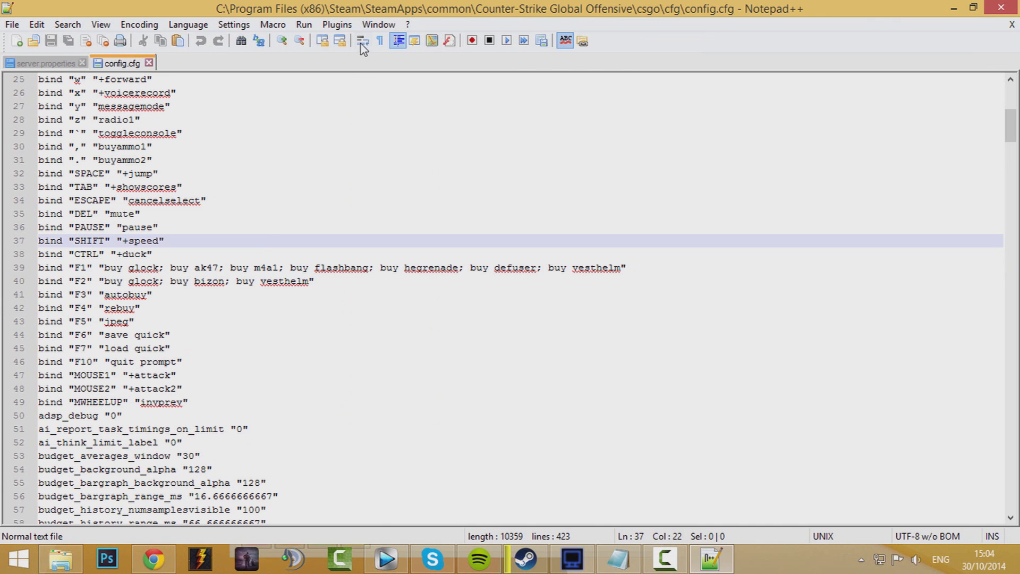
click(82, 62)
drag(187, 2, 346, 2)
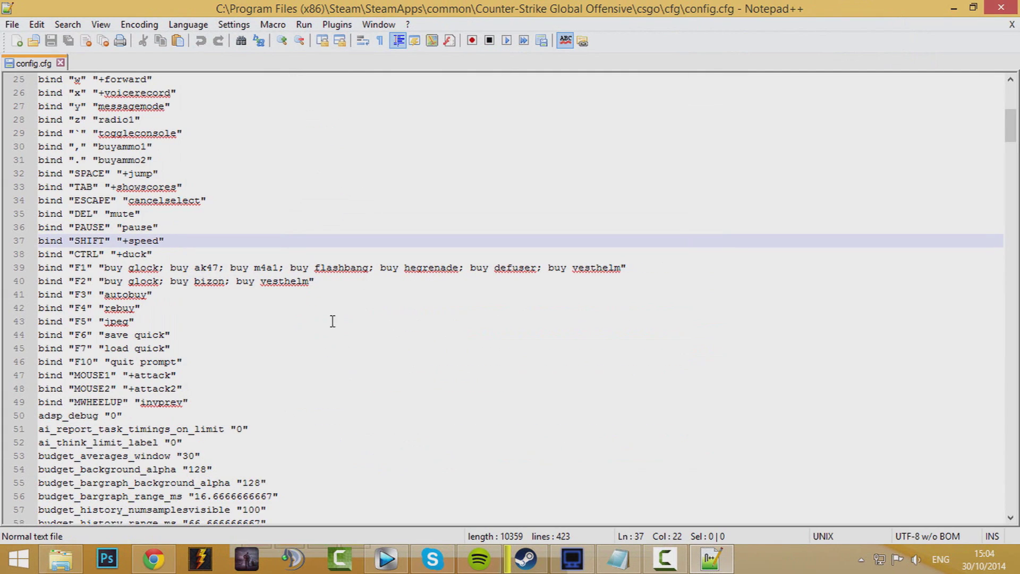
Locate the existing F2 and F1 buy binds in config.cfg.
click(362, 286)
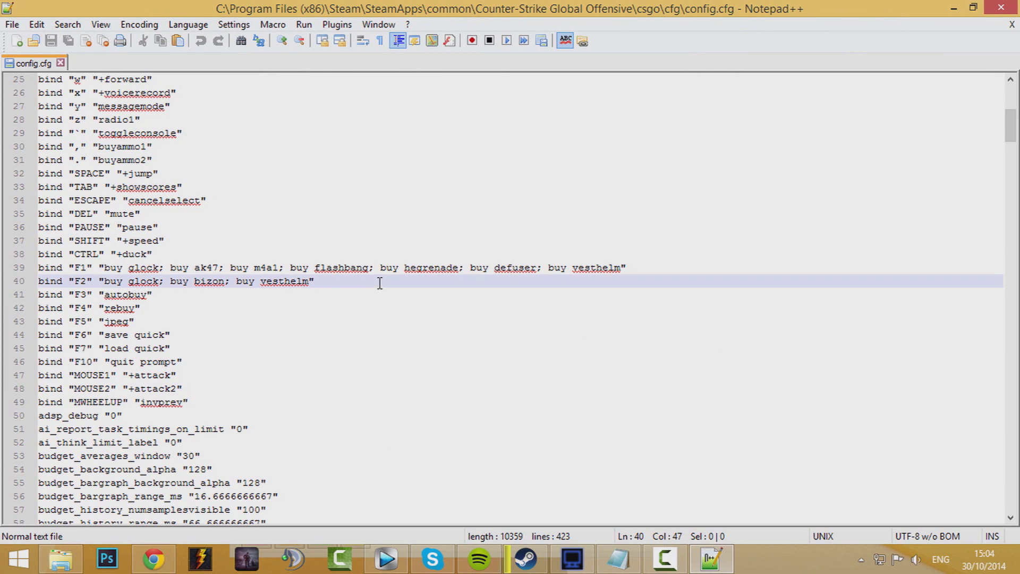
click(677, 253)
click(681, 271)
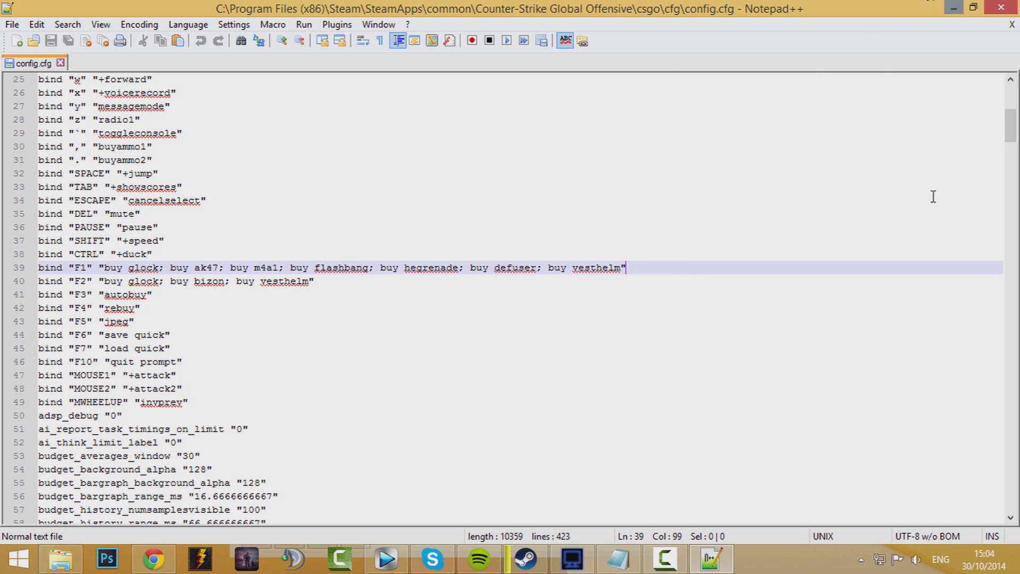
Open the config file in plain Notepad to examine how its text is laid out, and close it again.
click(950, 6)
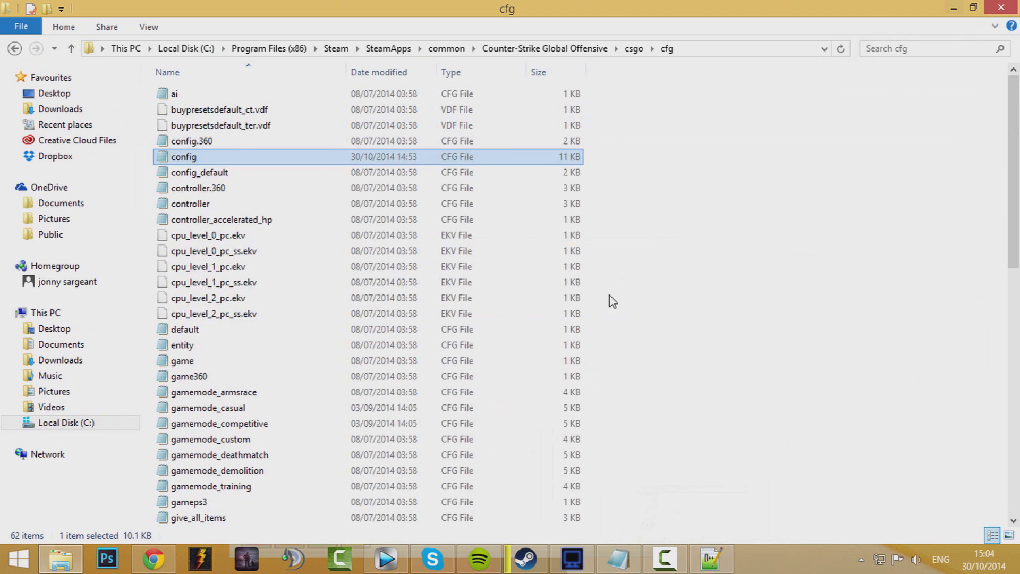
double_click(218, 159)
drag(423, 254, 723, 217)
click(788, 108)
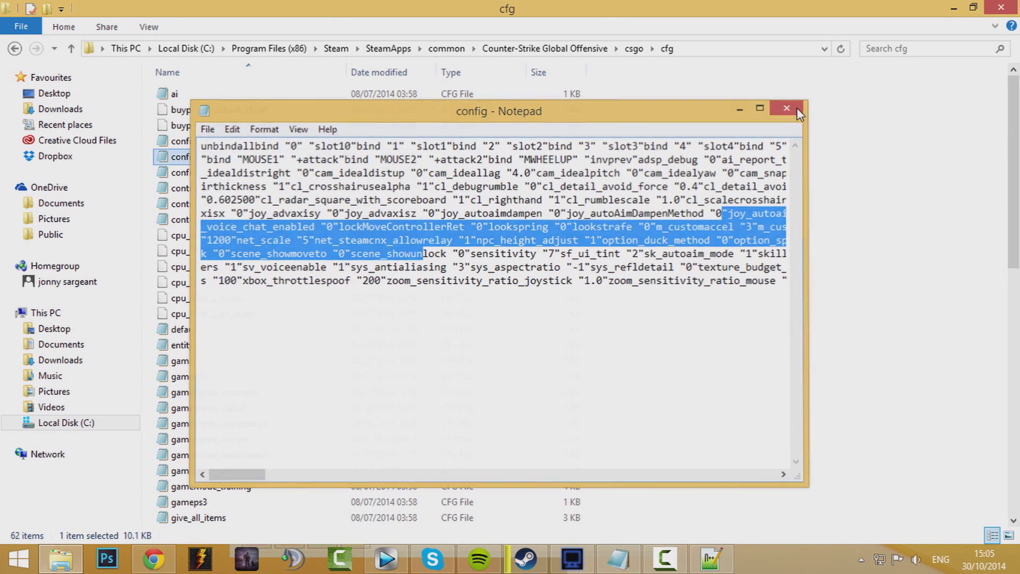
Replace the existing F1 bind line in config.cfg with the copied buy script in Notepad++.
click(710, 558)
click(435, 333)
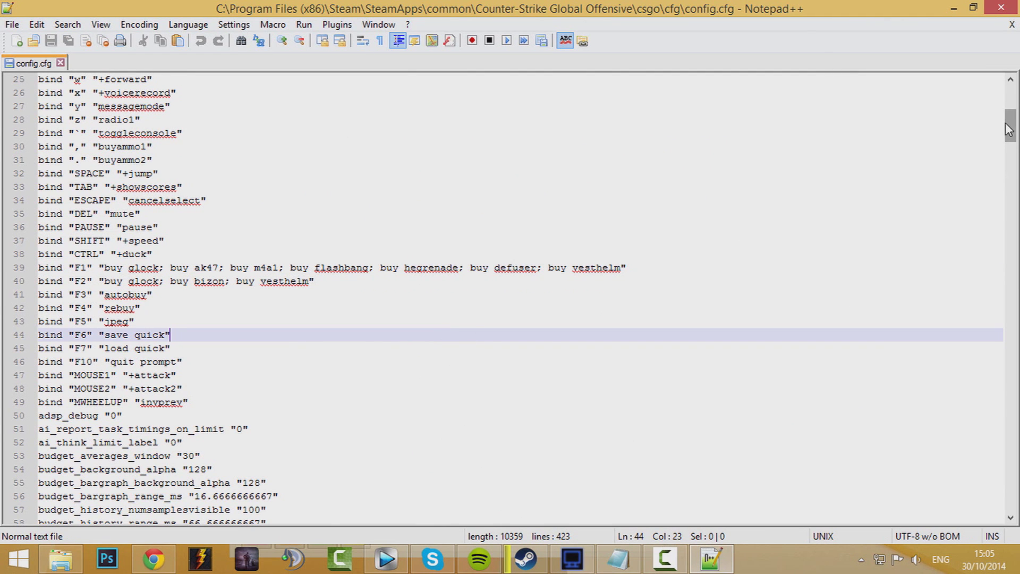
scroll(1008, 129, up, 1)
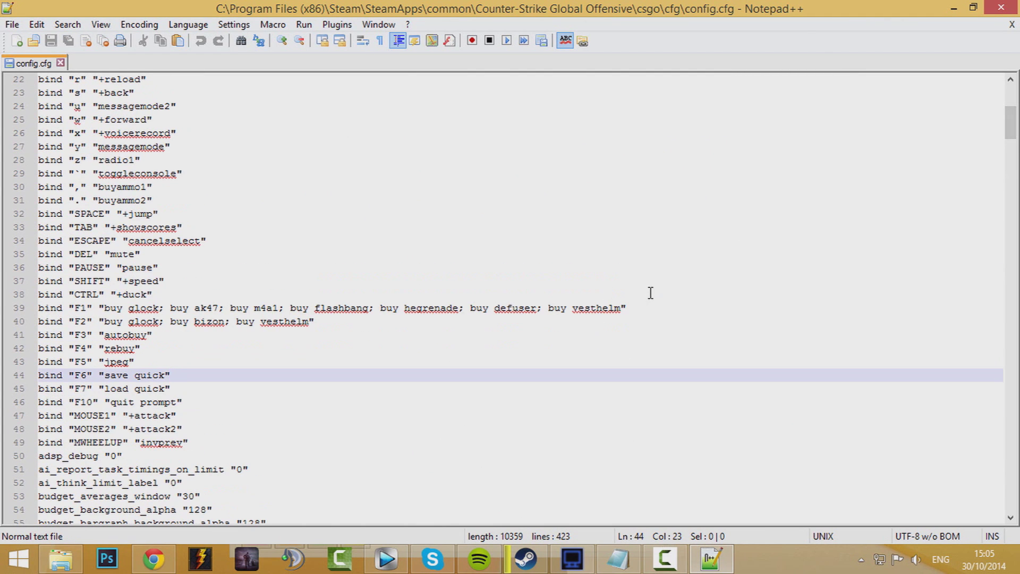
drag(646, 305, 36, 308)
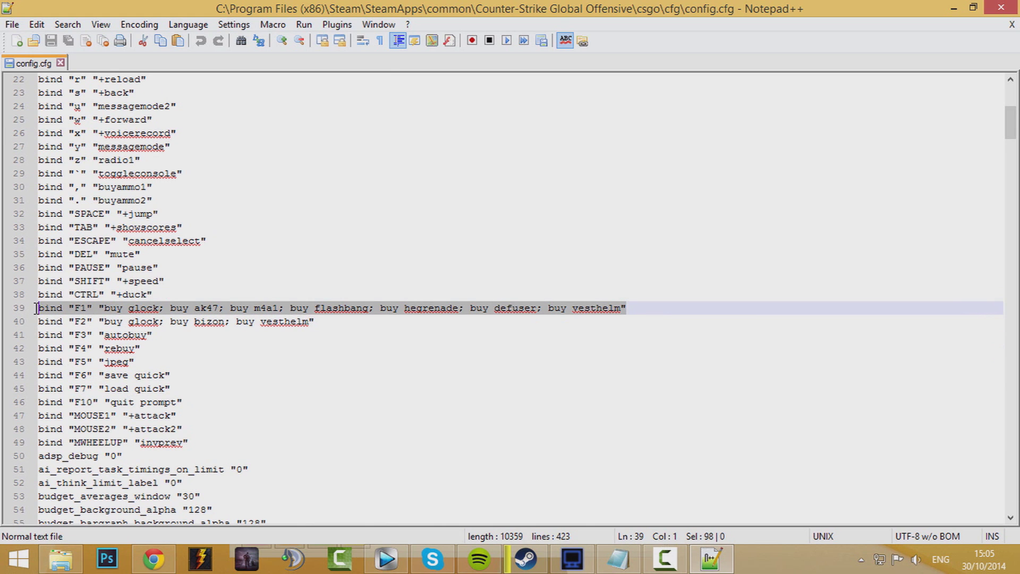
text(bind "F1" "buy glock; buy ak47; buy m4a1; buy flashbang; buy hegrenade; buy defuser; buy vesthelm")
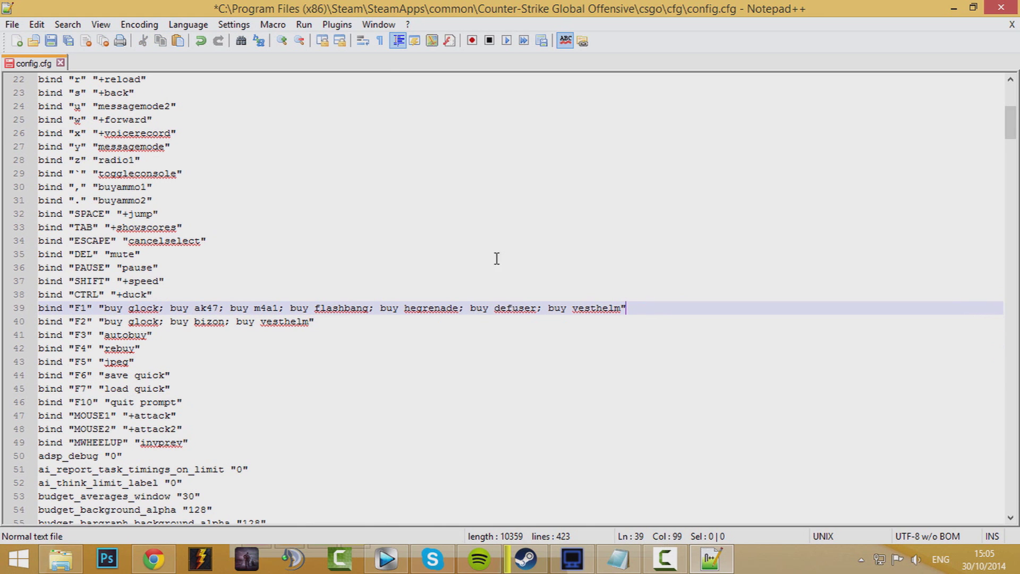
drag(643, 309, 23, 309)
key(ctrl+c)
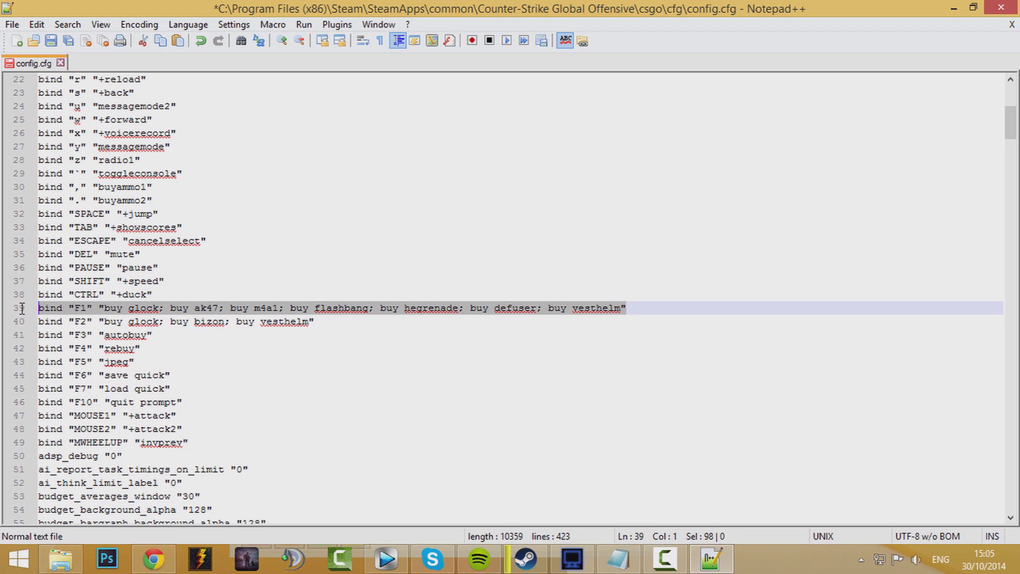
key(BackSpace)
key(ctrl+v)
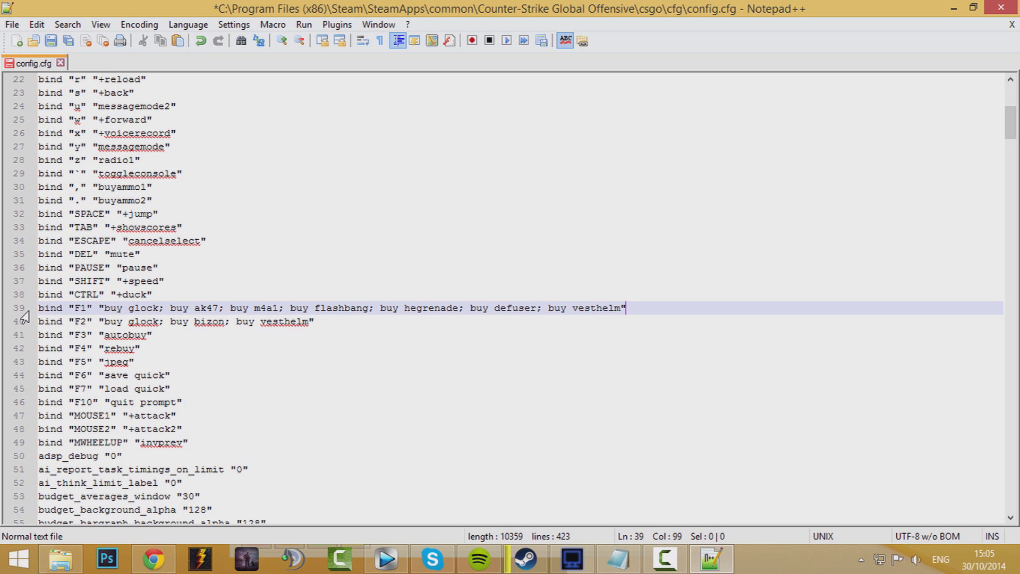
Save config.cfg and minimize the editor and the cfg folder window.
click(12, 25)
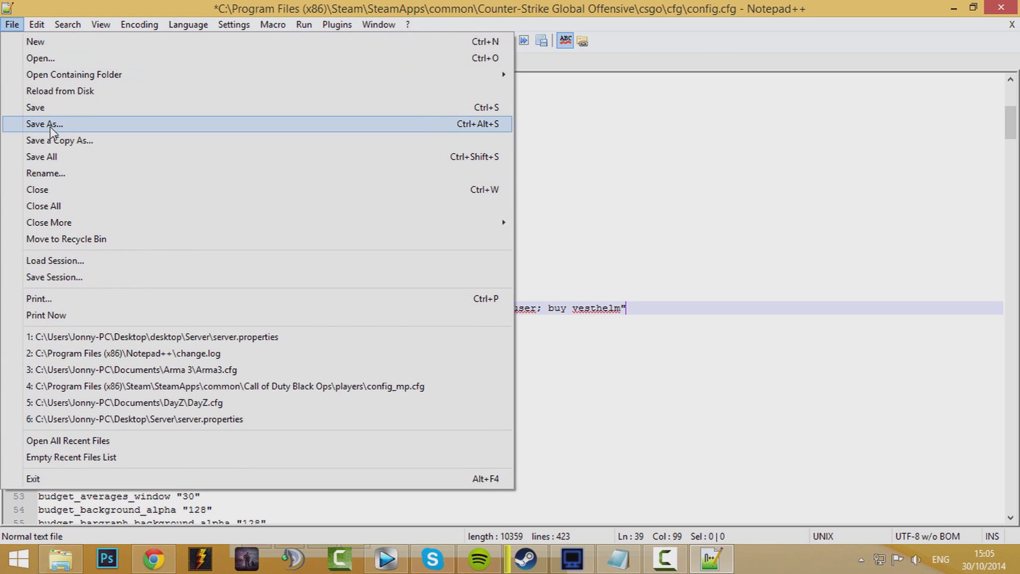
click(50, 106)
click(954, 9)
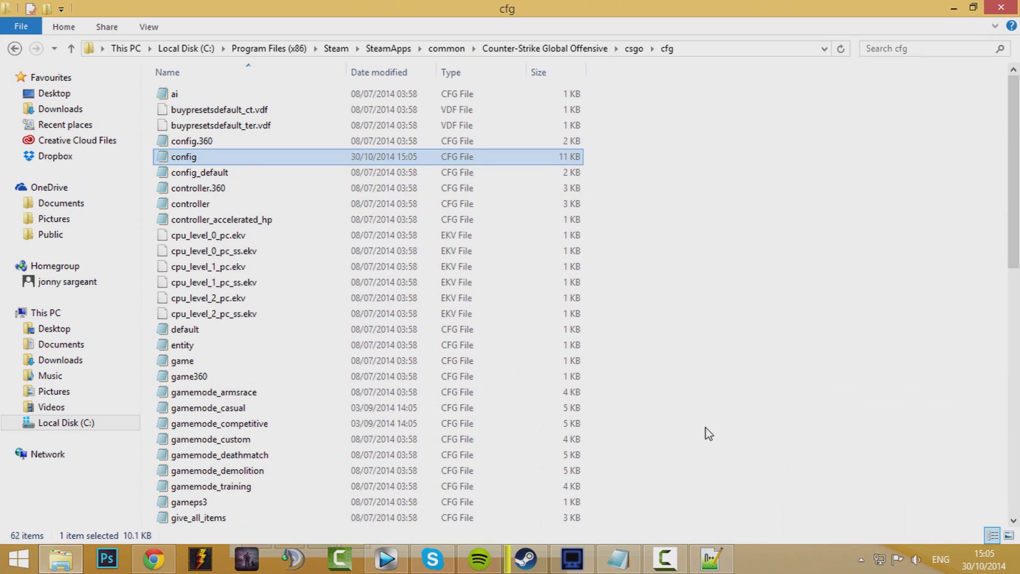
click(951, 9)
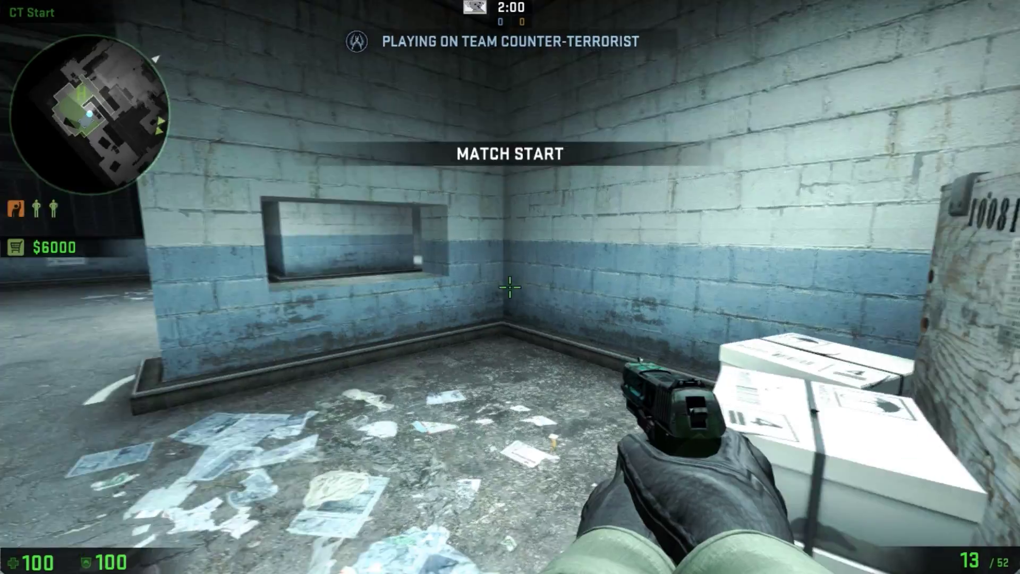
Run the copied F1 buy script bind in the CS:GO developer console and close the console.
key(grave)
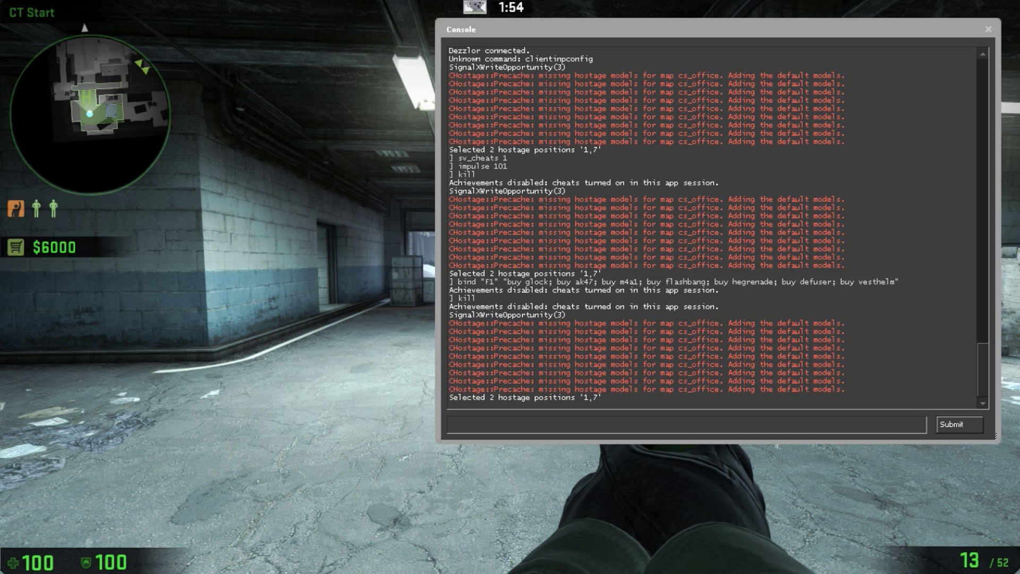
key(ctrl+v)
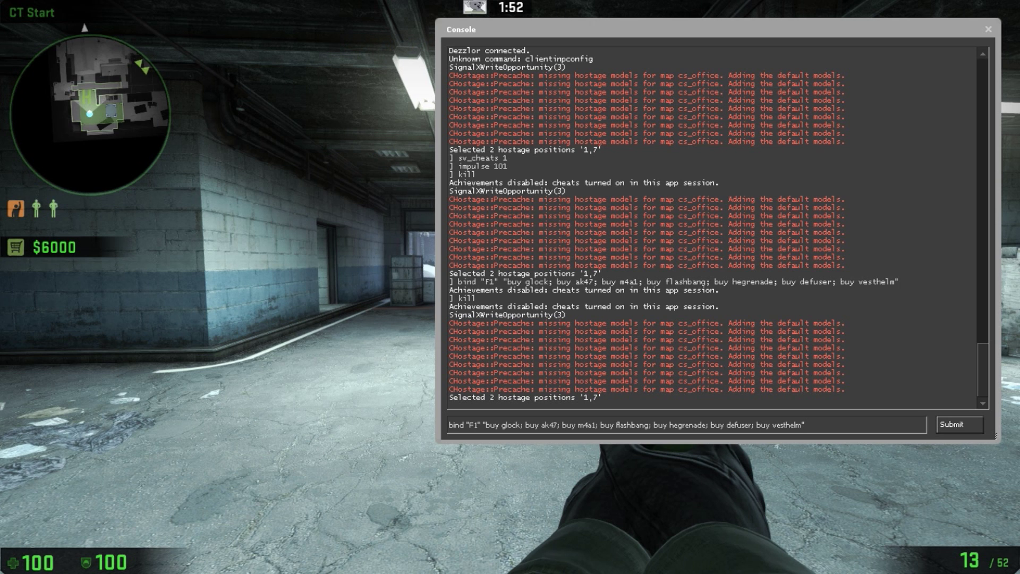
key(Return)
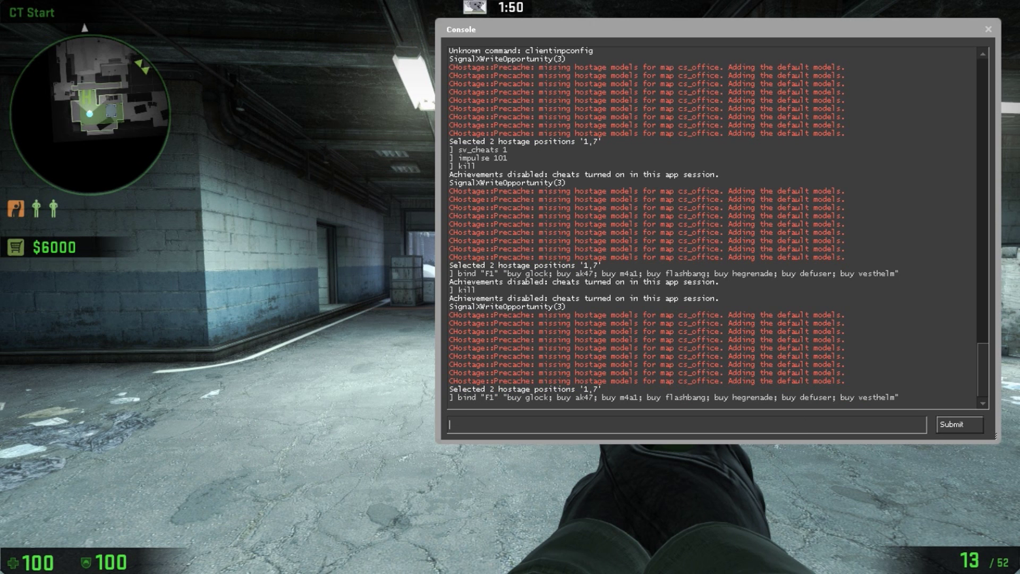
key(grave)
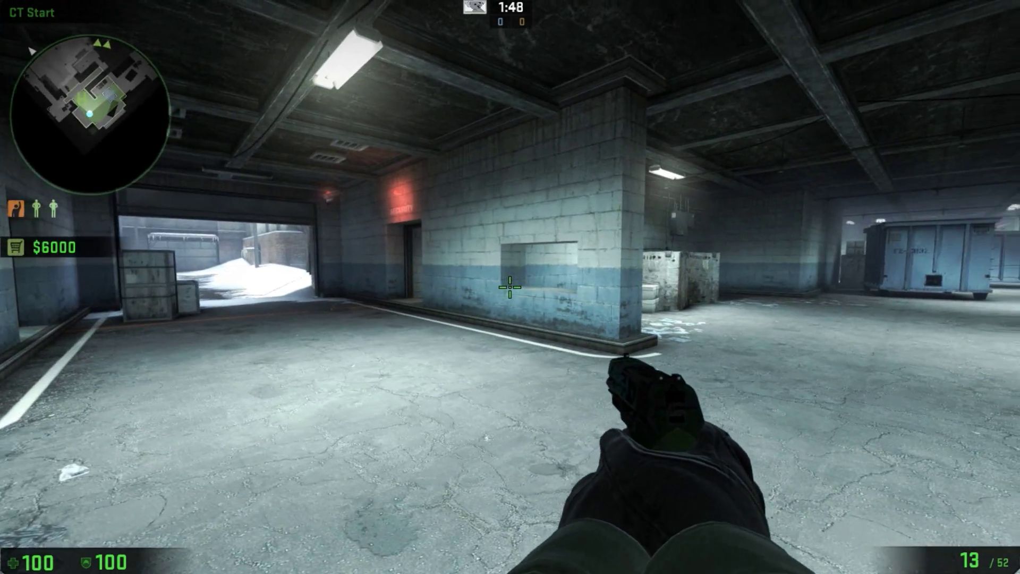
Buy the loadout in the match with the F1 bind and switch between the secondary and primary weapons.
key(F1)
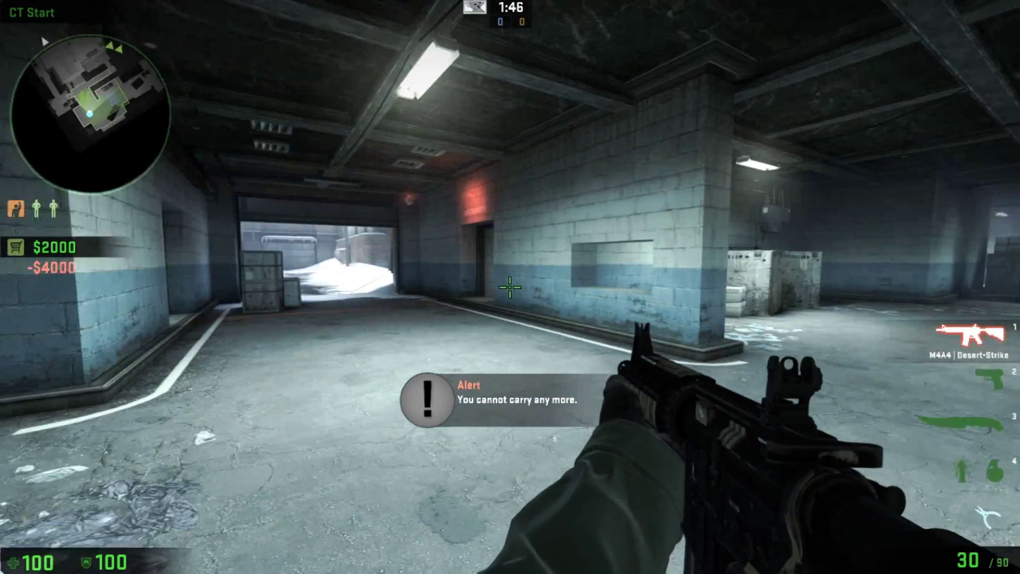
key(w)
key(grave)
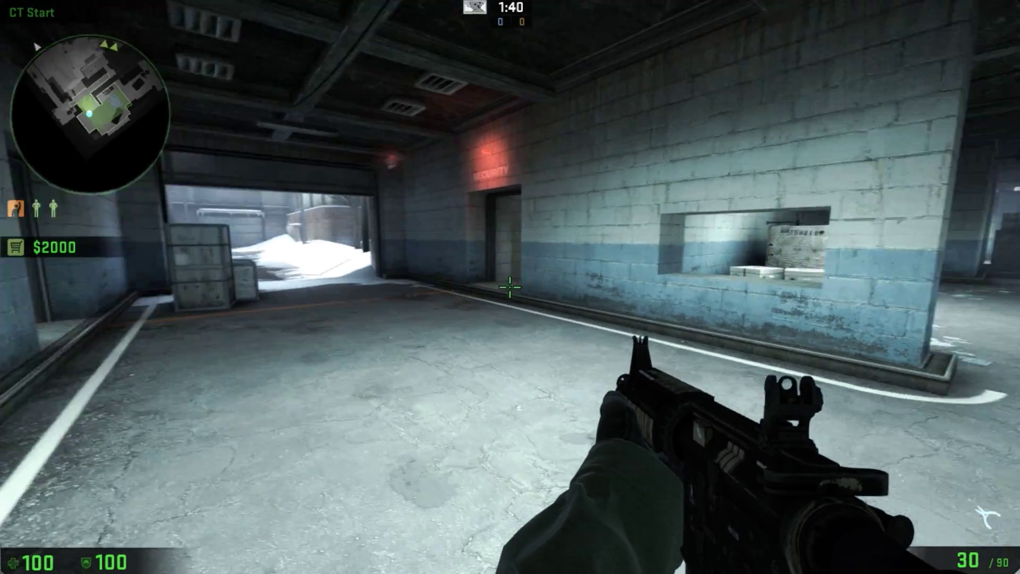
key(2)
key(1)
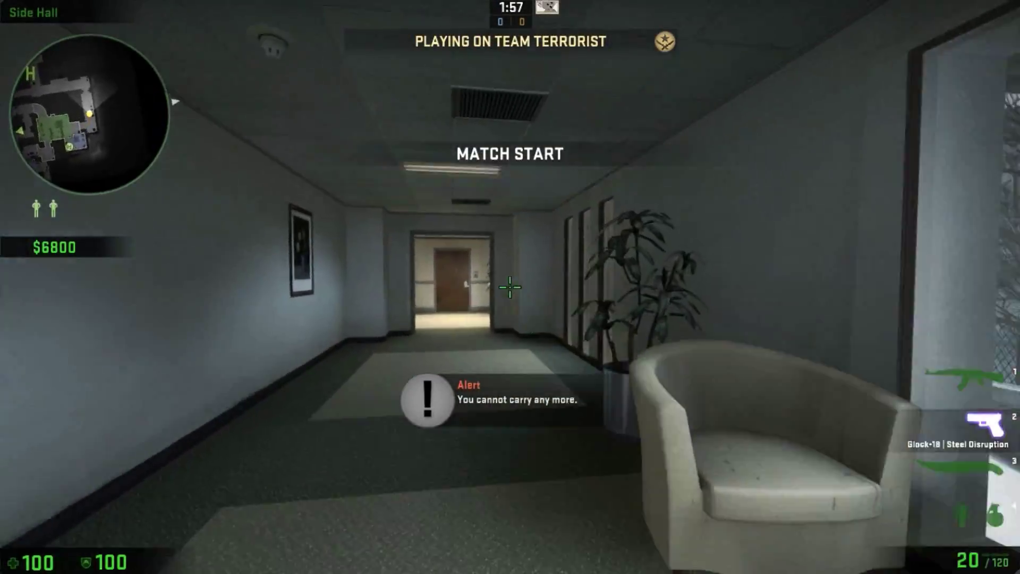
Walk with the AK-47 through the side hall to the main hall and switch to the knife on the way.
key(w)
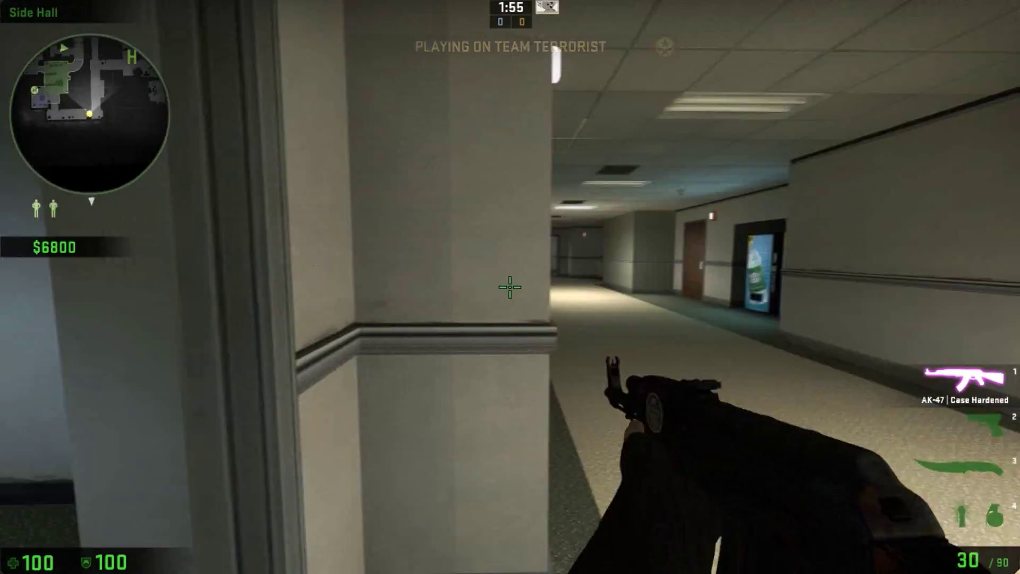
key(w)
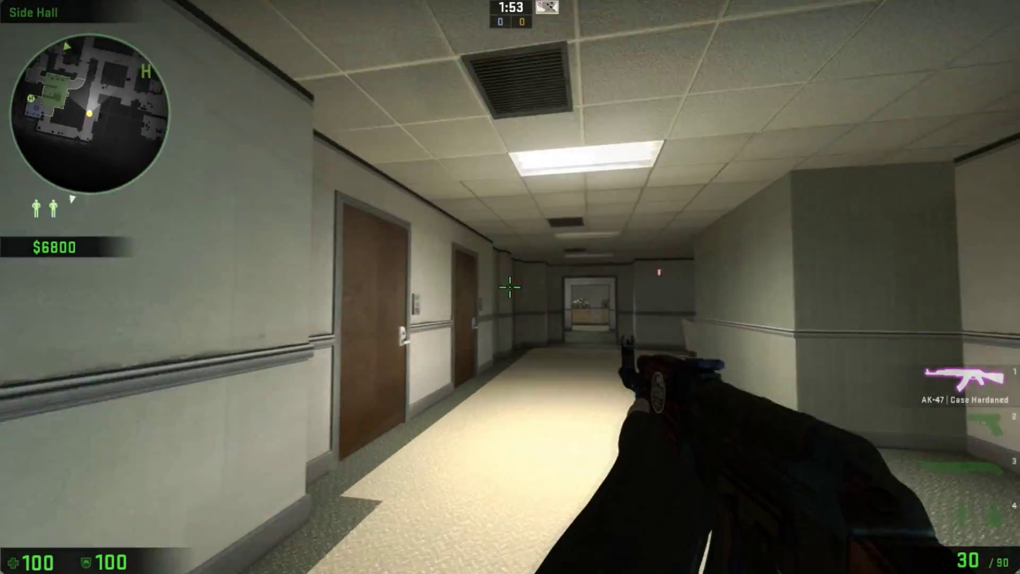
key(w)
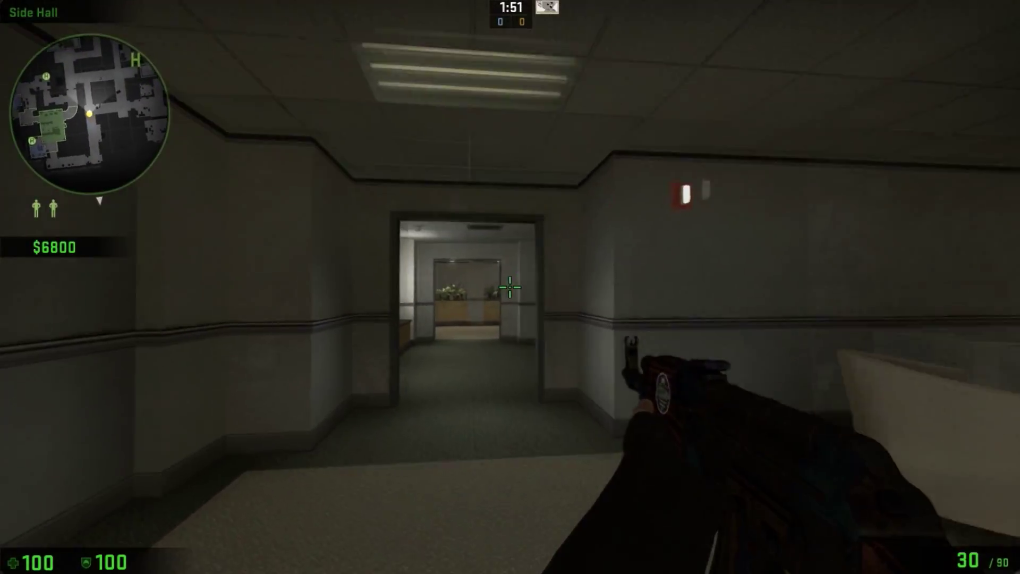
key(3)
key(w)
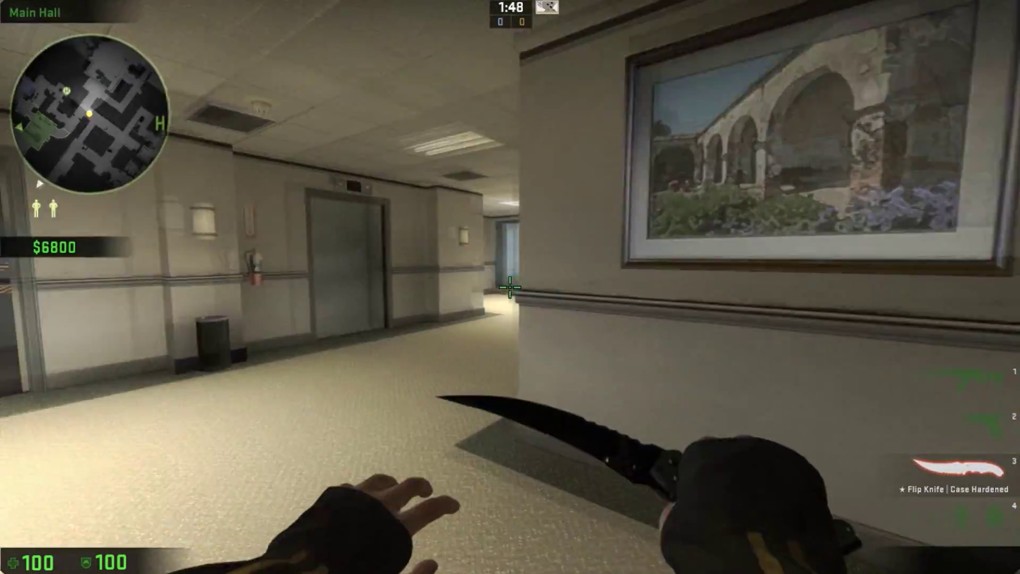
click(509, 286)
key(w)
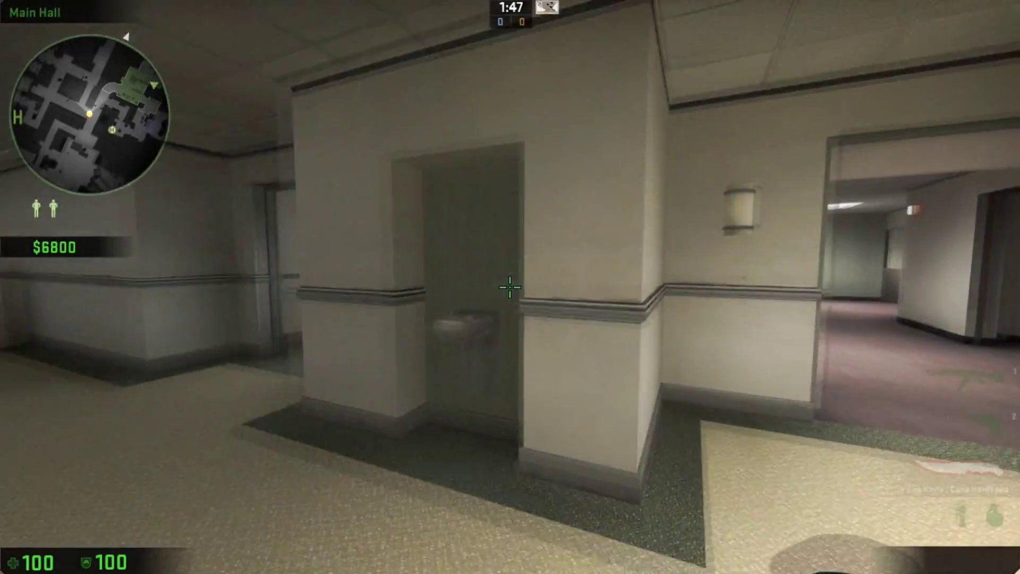
key(w)
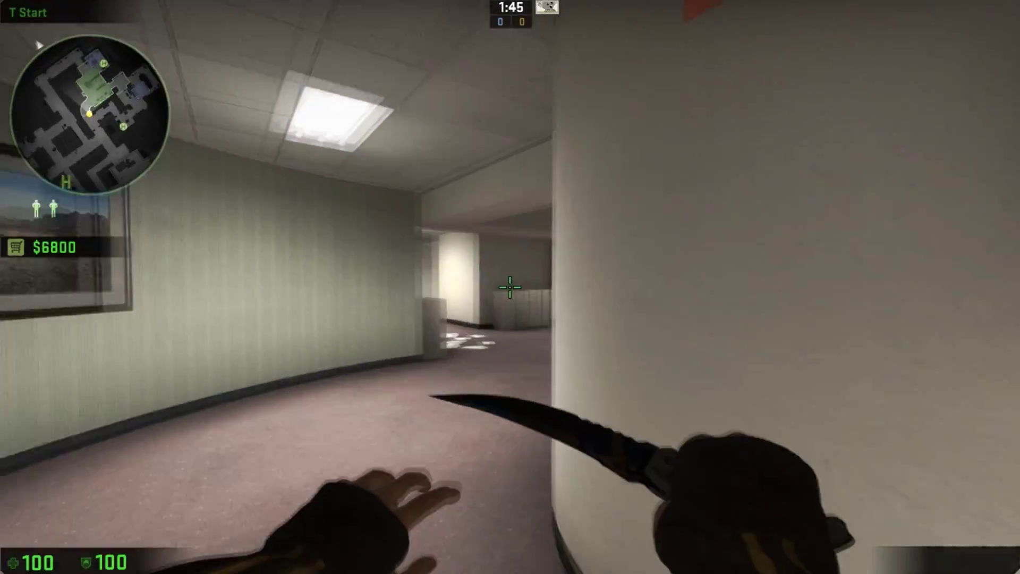
key(w)
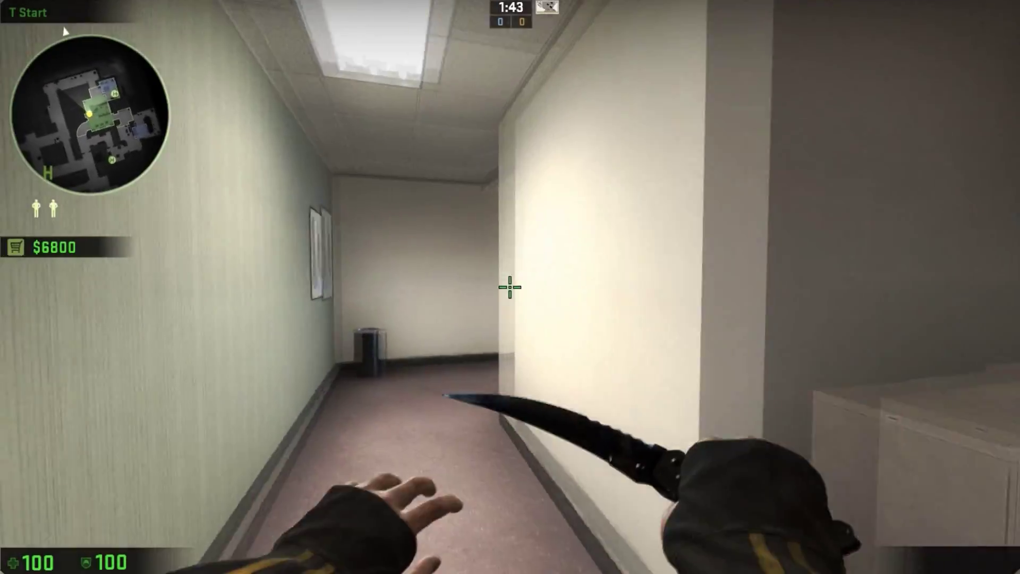
key(w)
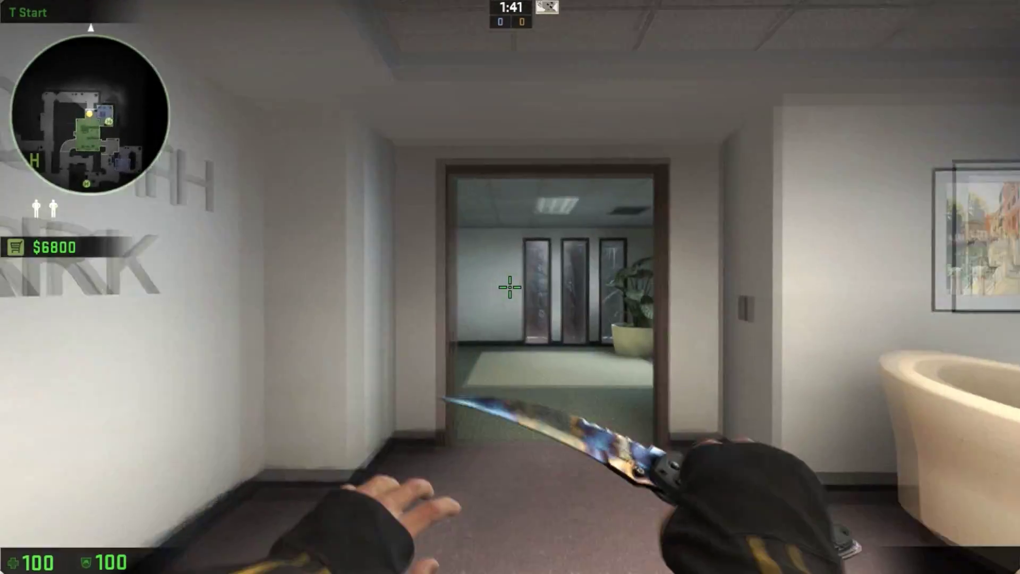
key(w)
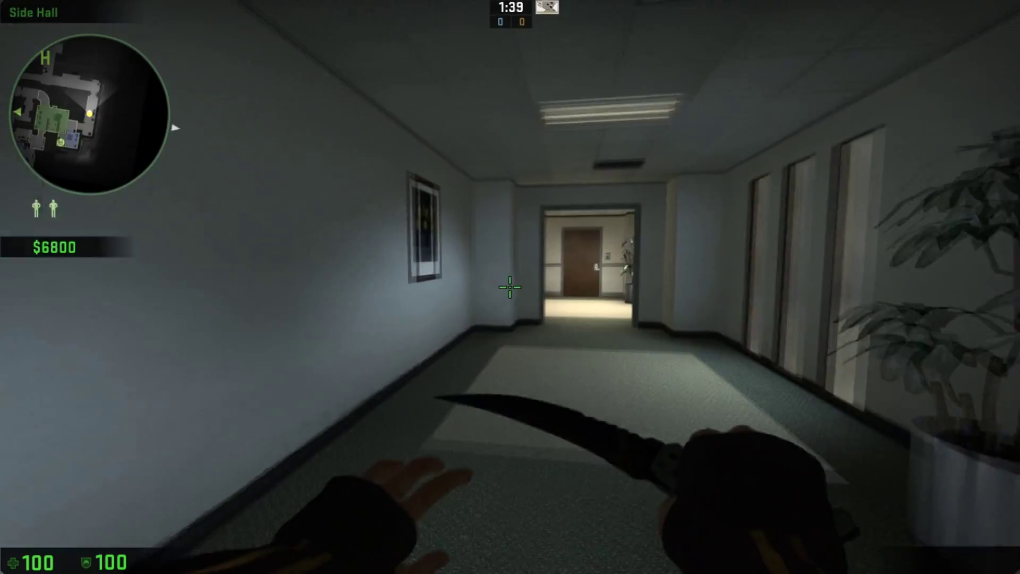
key(w)
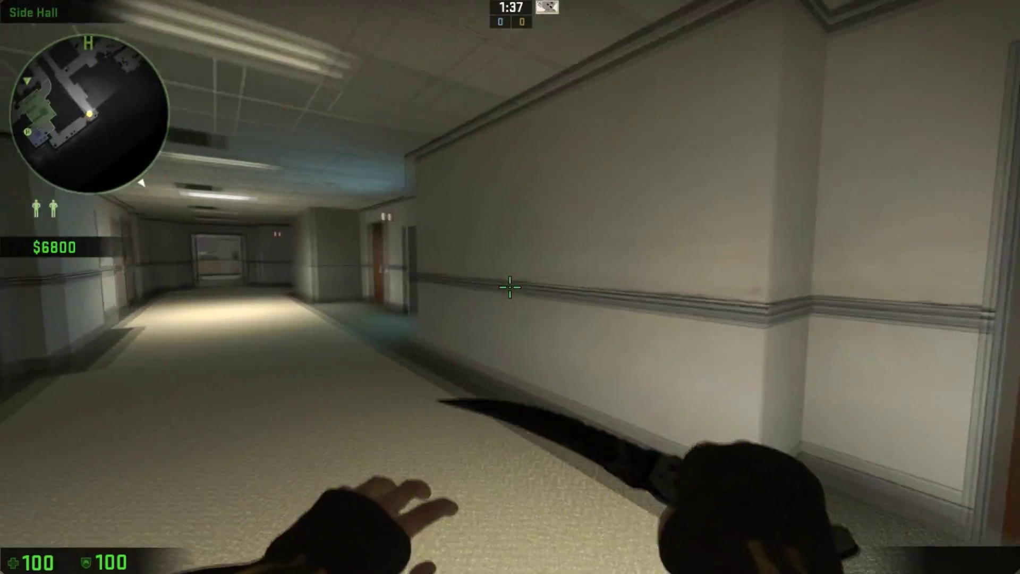
key(w)
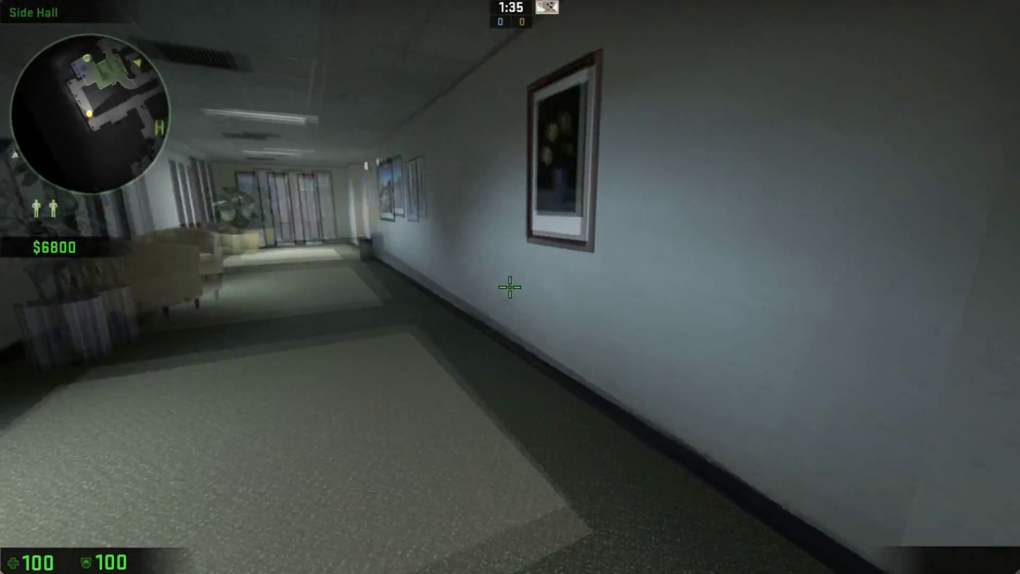
key(w)
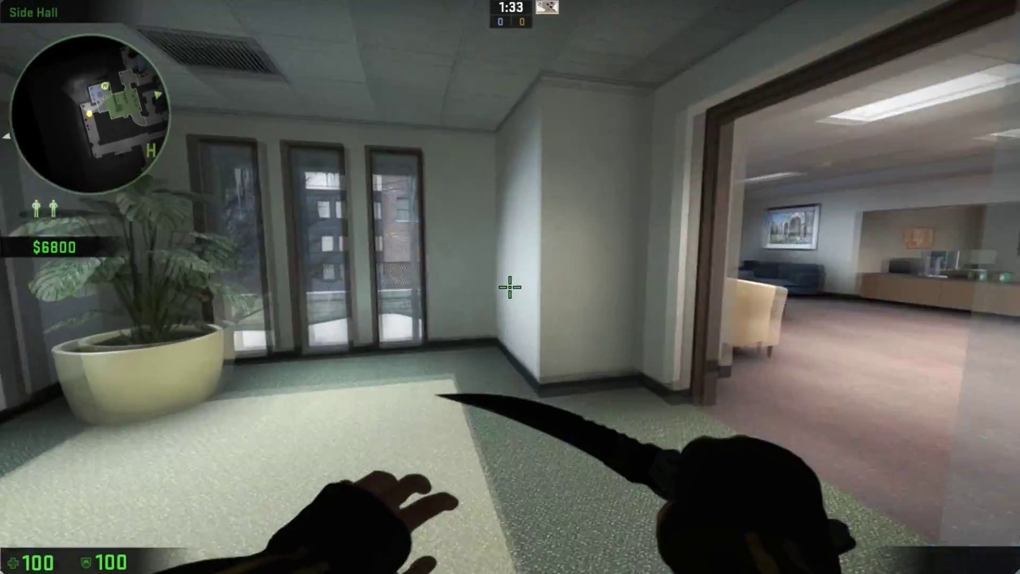
key(w)
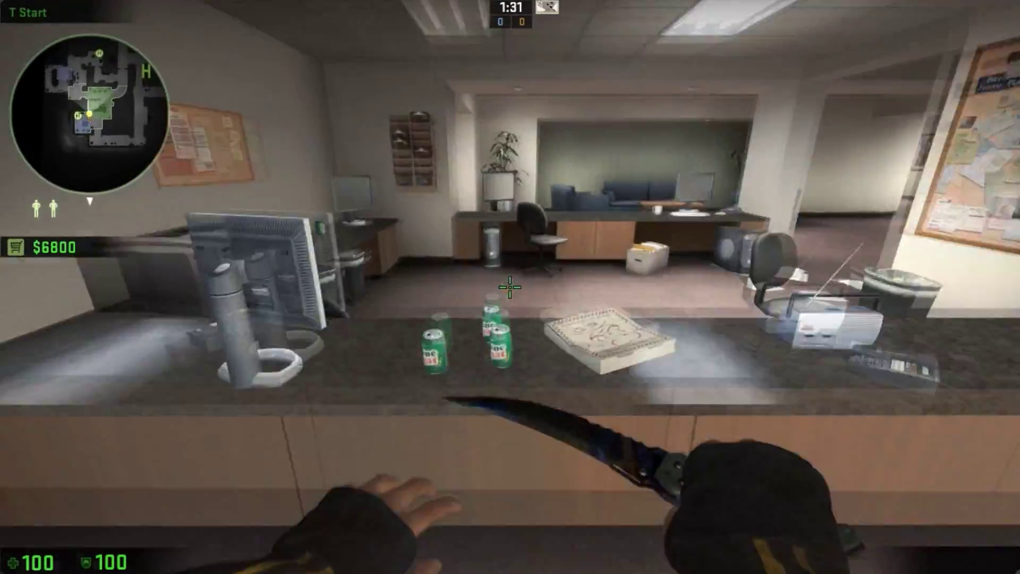
key(w)
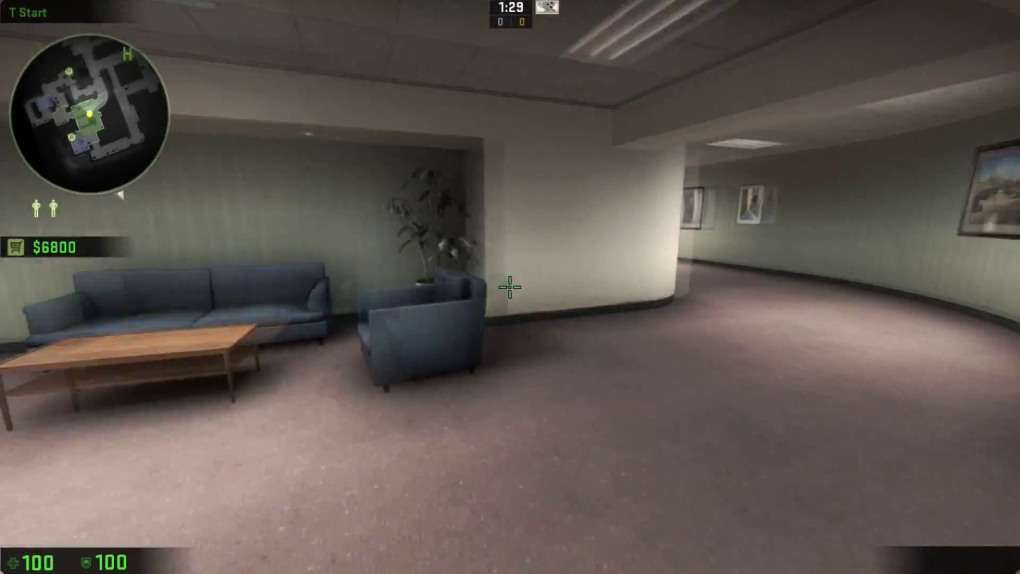
key(w)
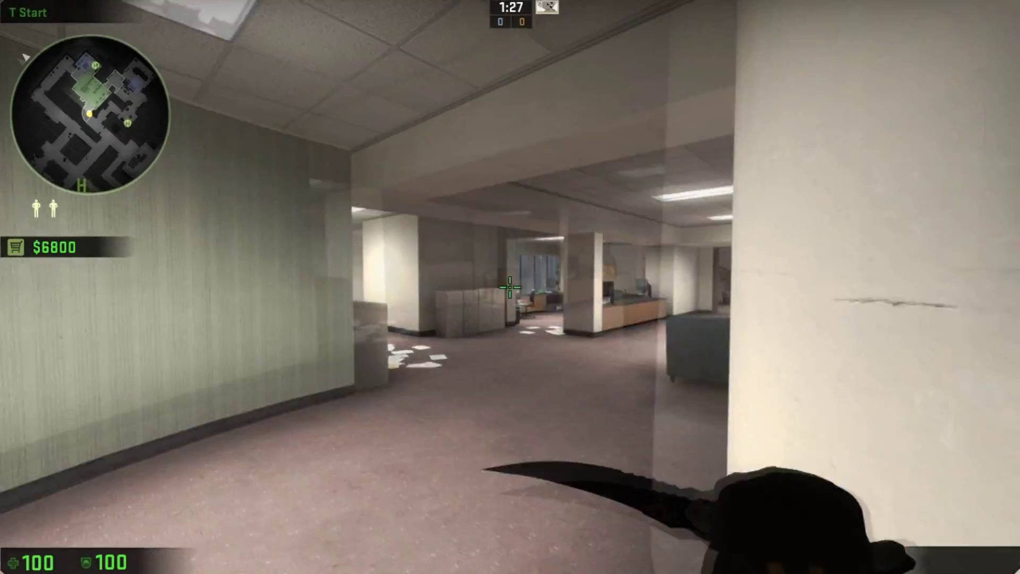
key(w)
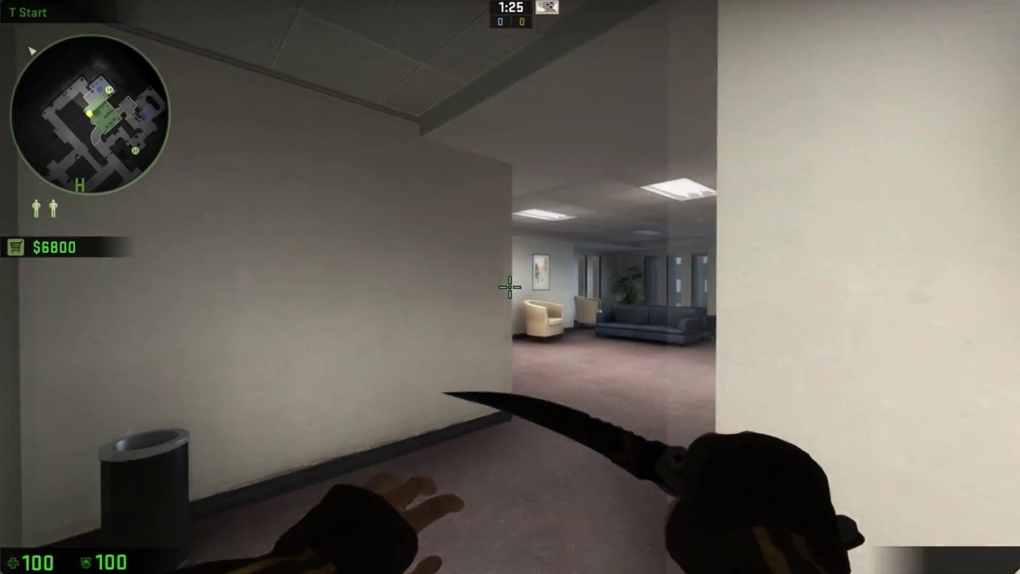